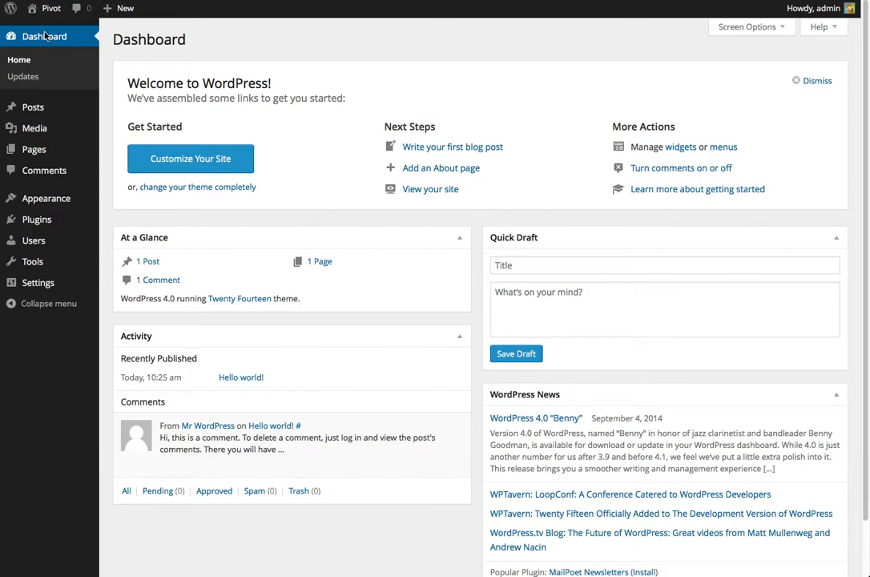
# Step: Upload and install the theme package pivotWPTheme.zip from the Desktop, and activate the Pivot theme
pyautogui.moveTo(60, 205)
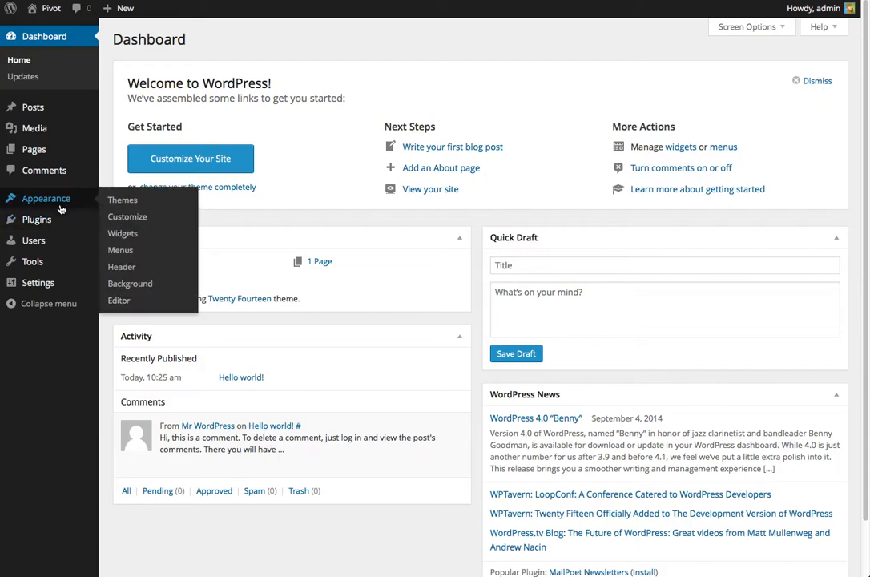
pyautogui.click(115, 200)
pyautogui.click(228, 41)
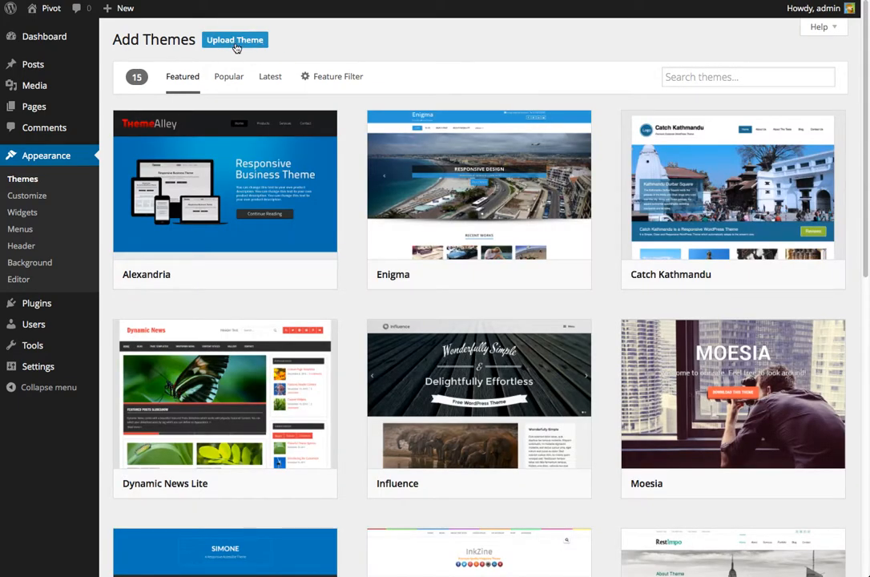
pyautogui.click(231, 45)
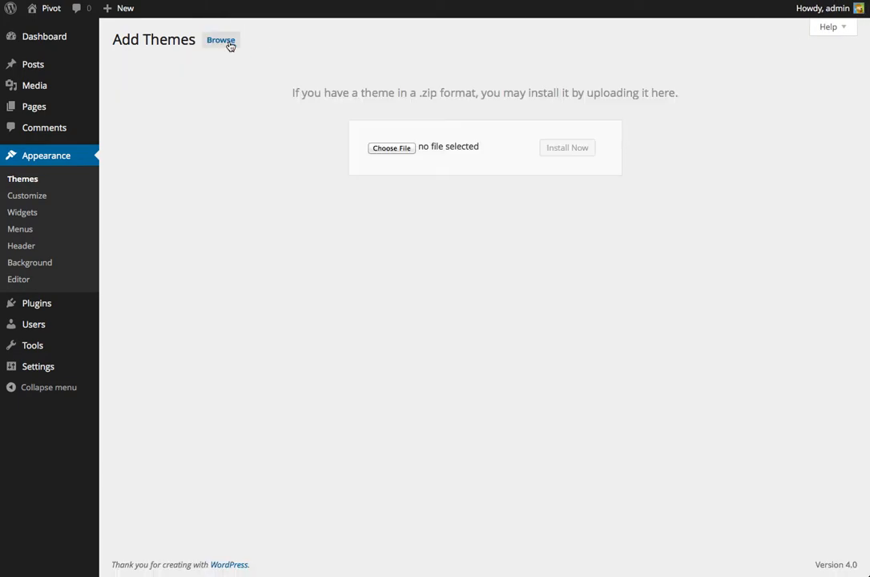
pyautogui.click(384, 150)
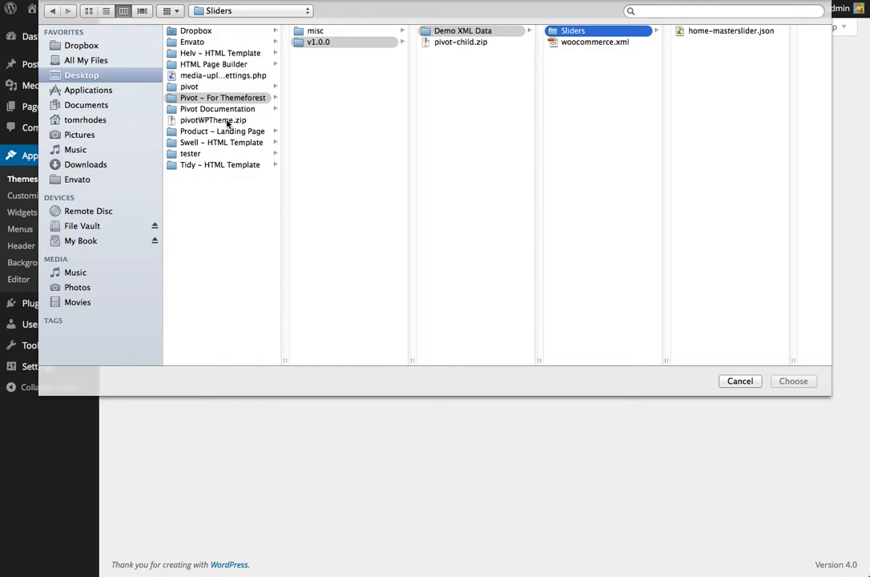
pyautogui.click(228, 120)
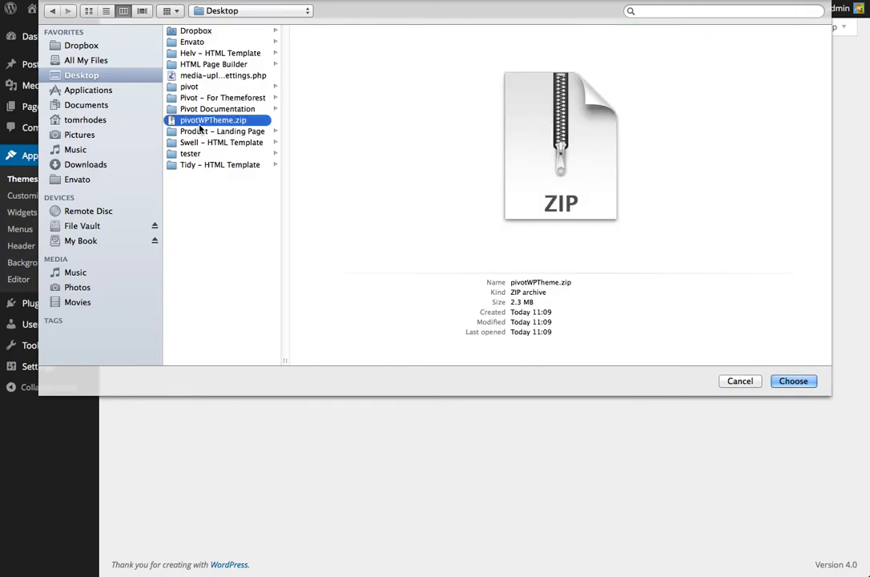
pyautogui.click(794, 382)
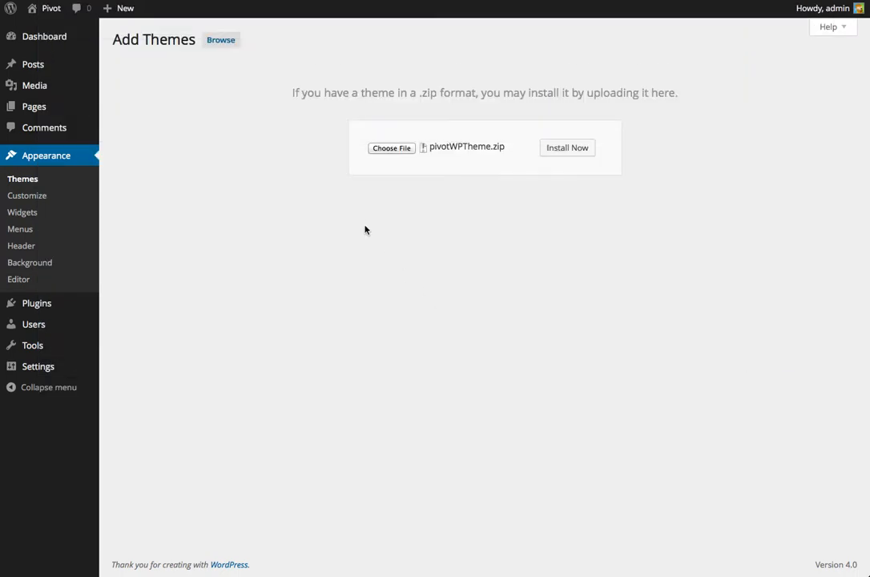
pyautogui.click(557, 152)
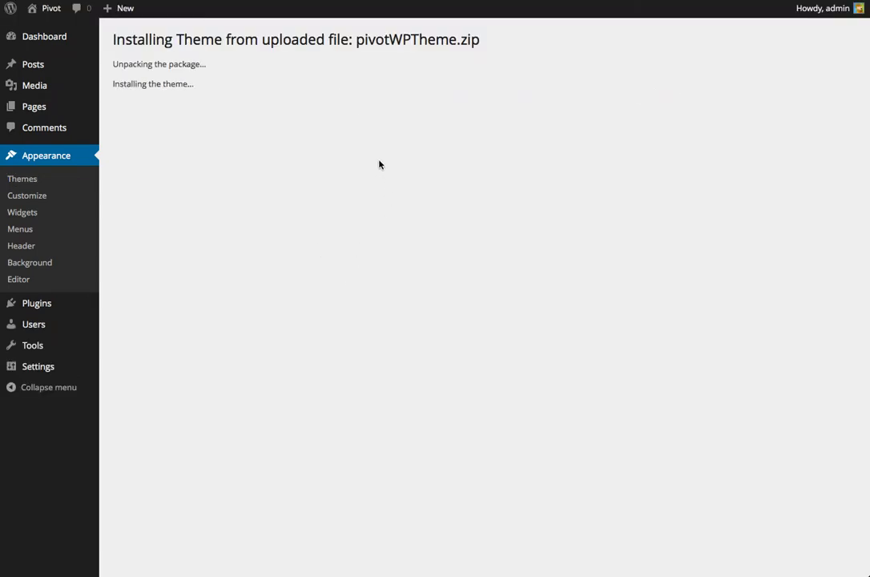
pyautogui.click(179, 124)
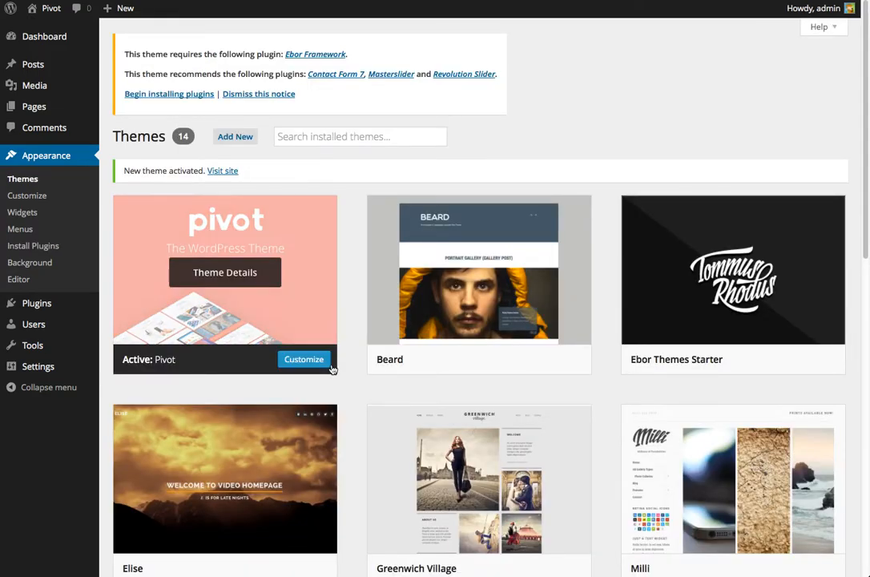
# Step: Visit the live site and examine the blog front page with the new theme
pyautogui.moveTo(36, 17)
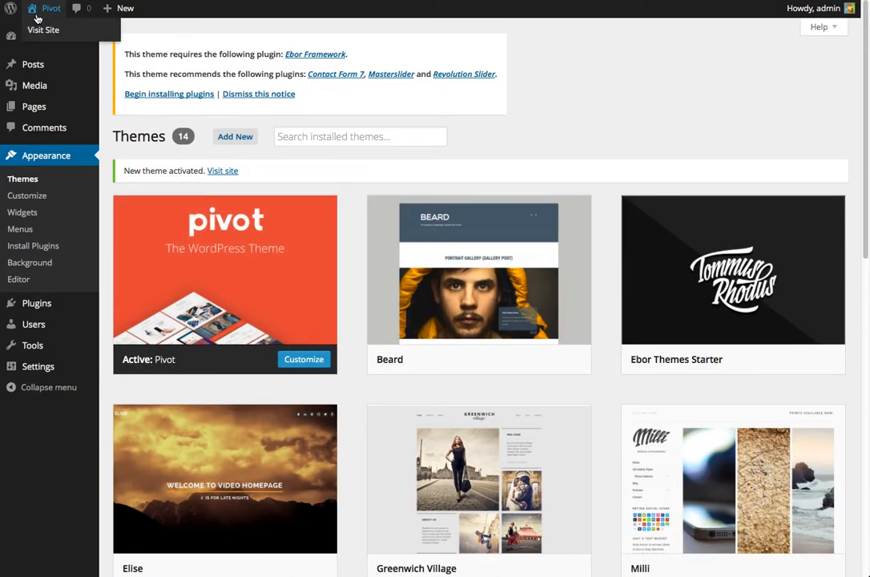
pyautogui.click(37, 18)
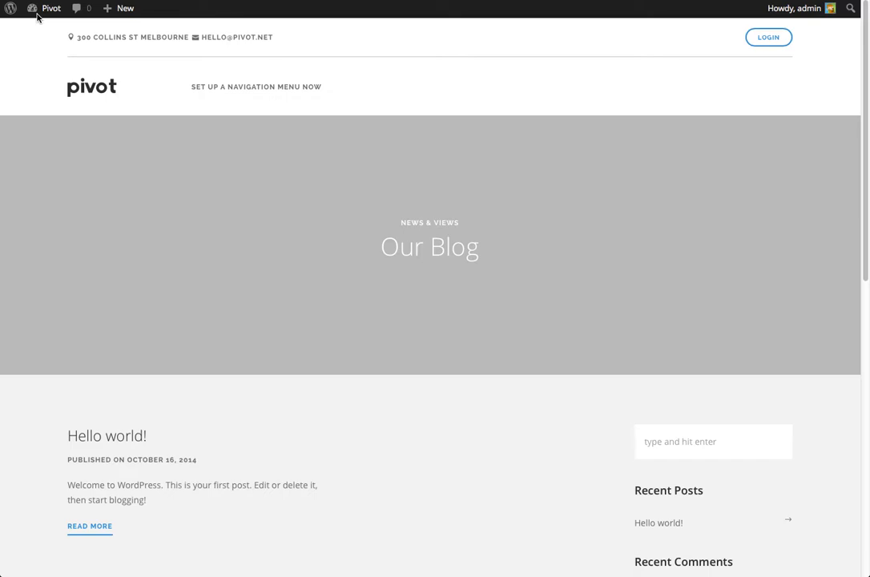
pyautogui.scroll(-3, 594, 334)
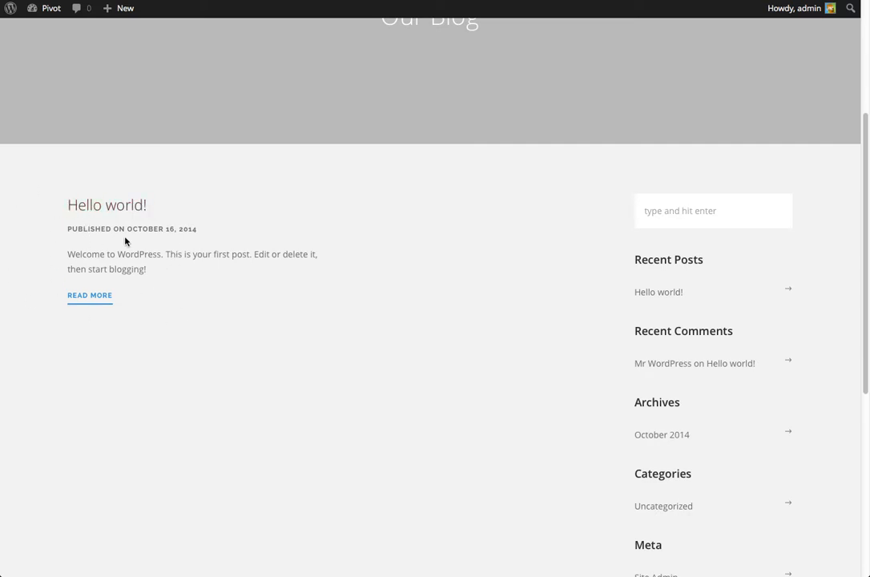
pyautogui.scroll(2, 184, 242)
pyautogui.scroll(1, 259, 285)
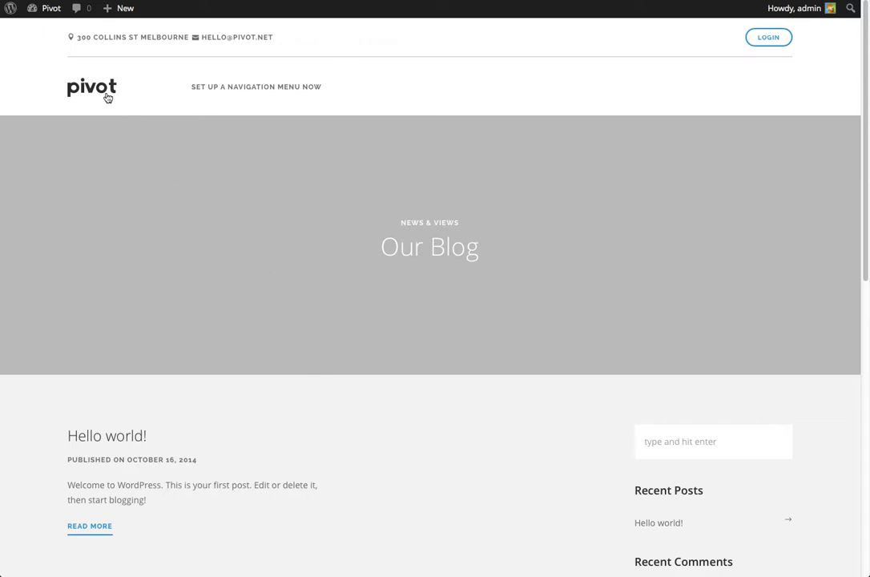
# Step: Bulk install all of the theme's required and recommended plugins: Ebor Framework, Contact Form 7, Masterslider and Revolution Slider
pyautogui.click(45, 14)
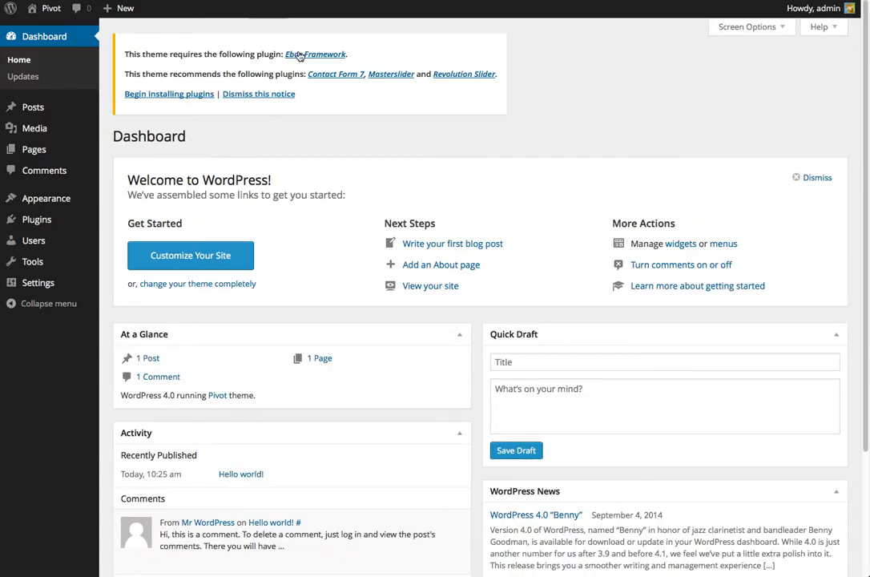
pyautogui.click(166, 94)
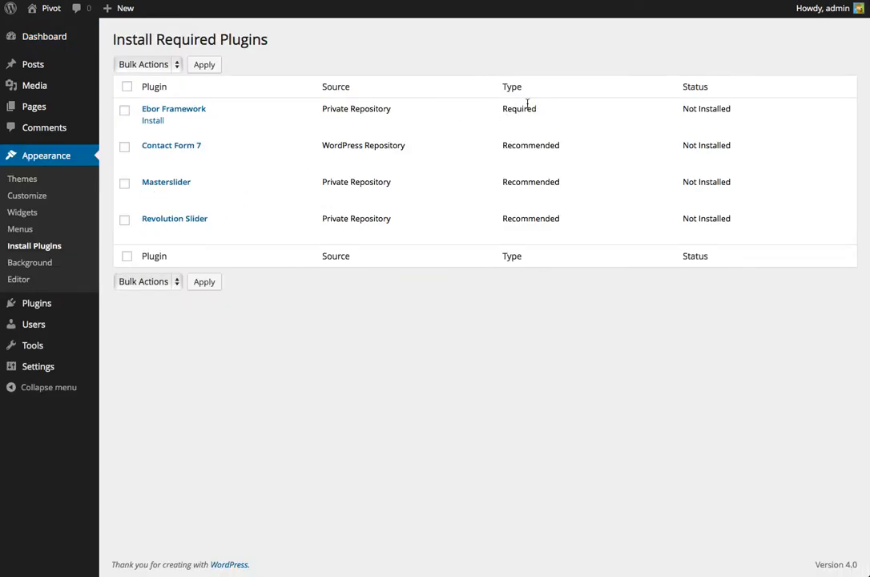
pyautogui.moveTo(503, 109); pyautogui.dragTo(533, 113)
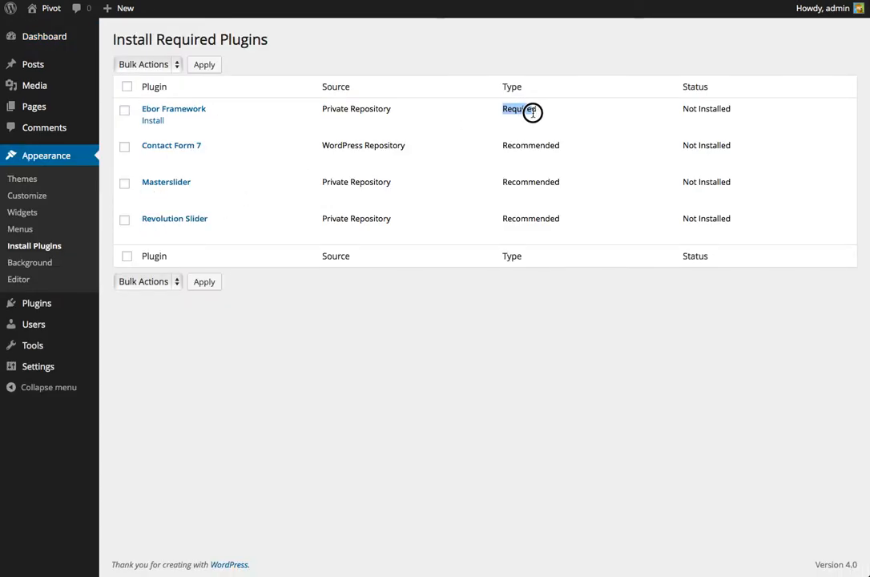
pyautogui.click(247, 115)
pyautogui.click(129, 88)
pyautogui.click(171, 68)
pyautogui.click(136, 83)
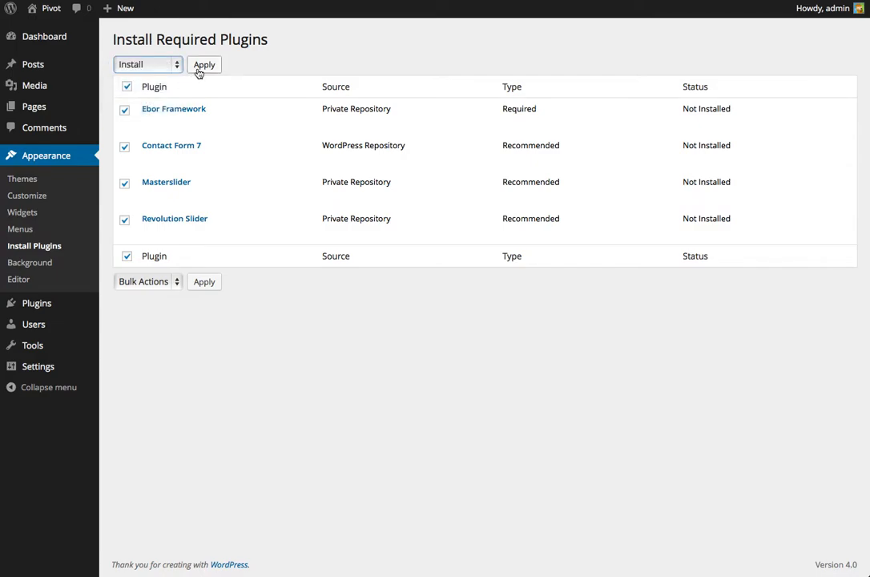
pyautogui.click(204, 65)
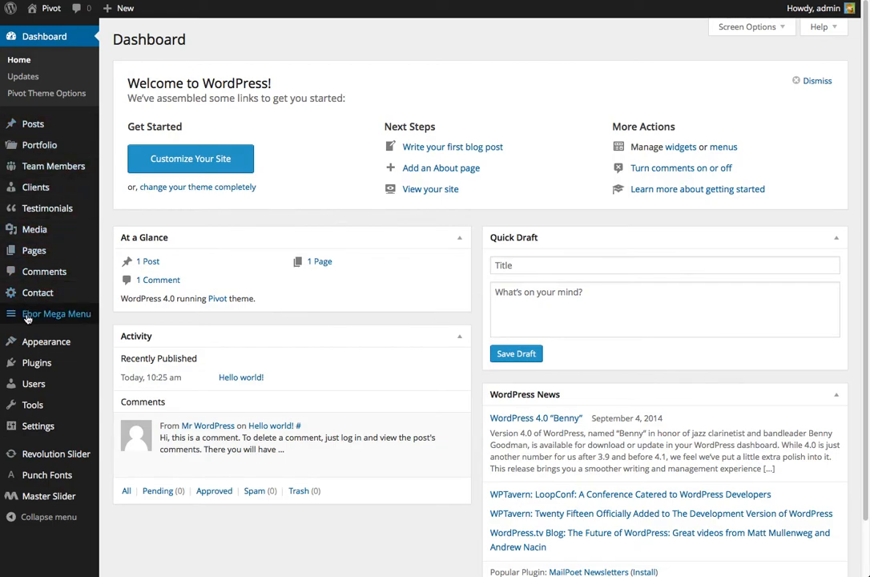
# Step: Check the live site's front page with the plugins in place and return to the dashboard
pyautogui.moveTo(30, 365)
pyautogui.moveTo(48, 10)
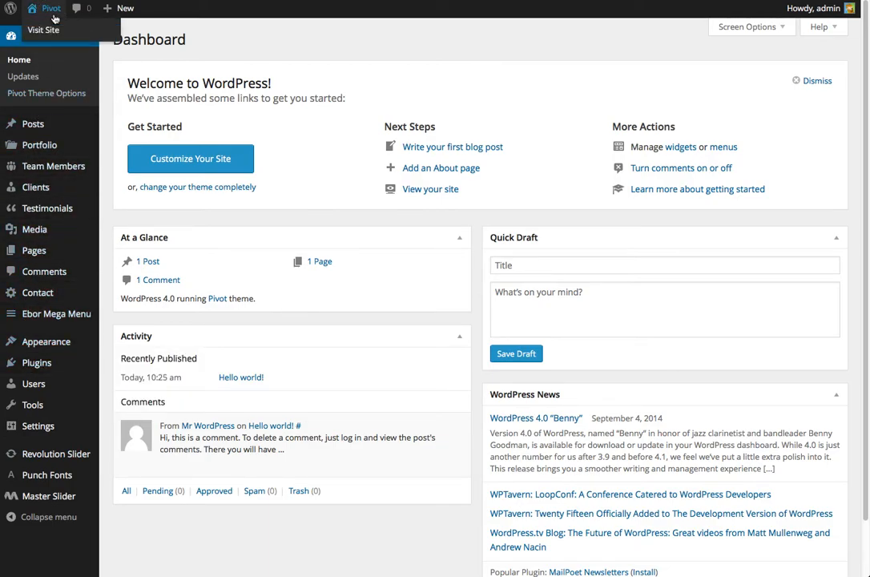
pyautogui.click(40, 29)
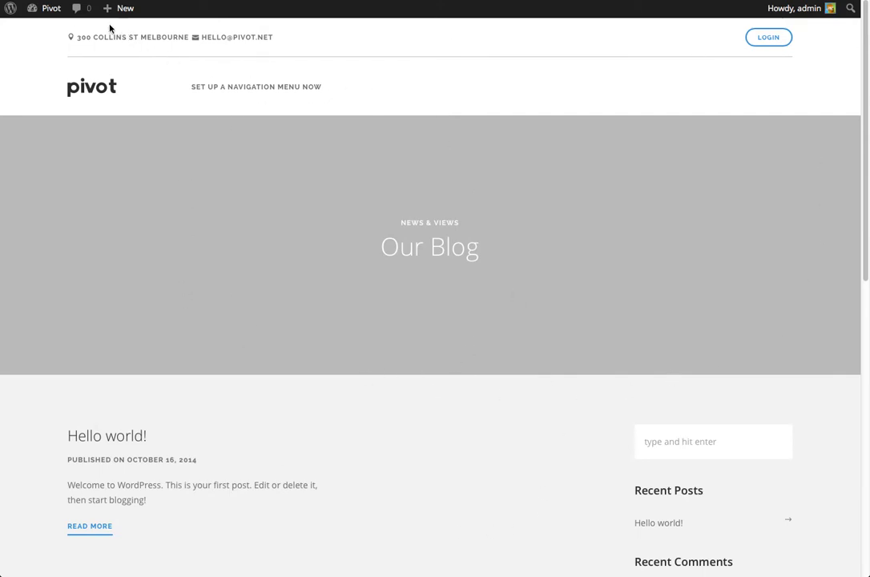
pyautogui.moveTo(46, 13)
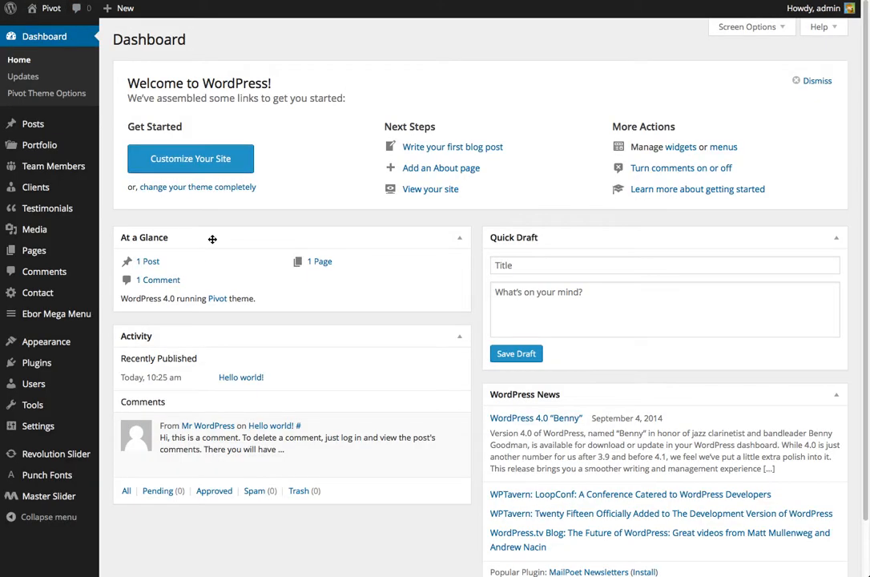
# Step: Open the theme customizer for the Pivot theme
pyautogui.scroll(-1, 128, 321)
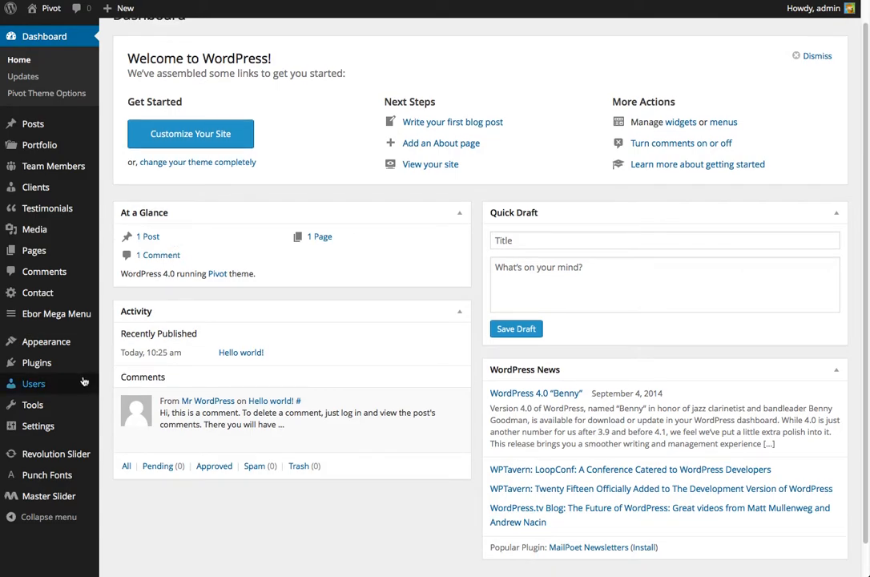
pyautogui.moveTo(80, 350)
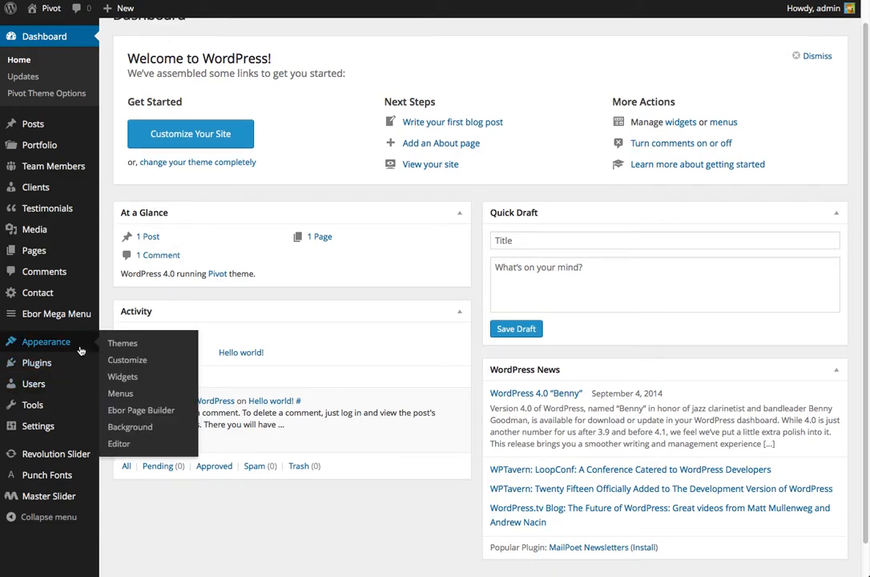
pyautogui.click(125, 360)
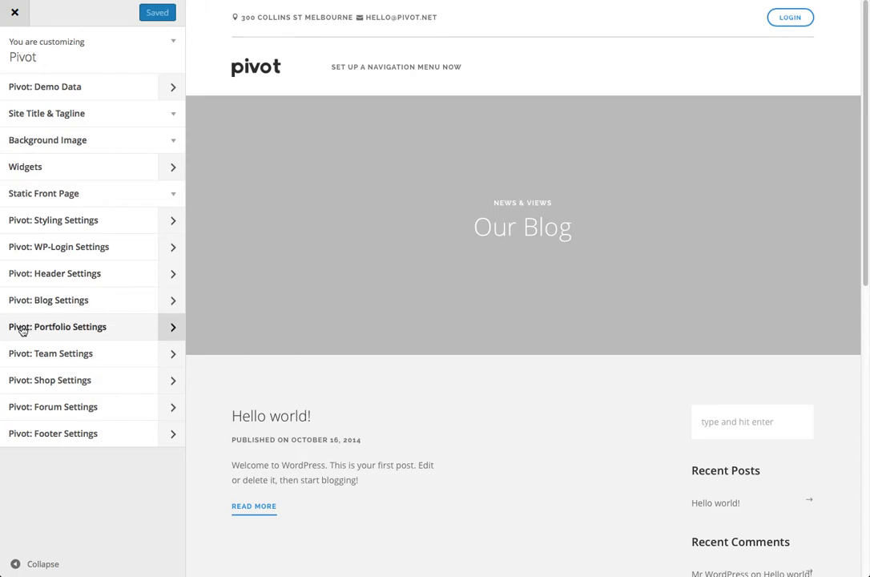
# Step: Examine the Rounded Corners and Animation Speeds options in Pivot's styling settings, and return to the customizer overview
pyautogui.click(20, 224)
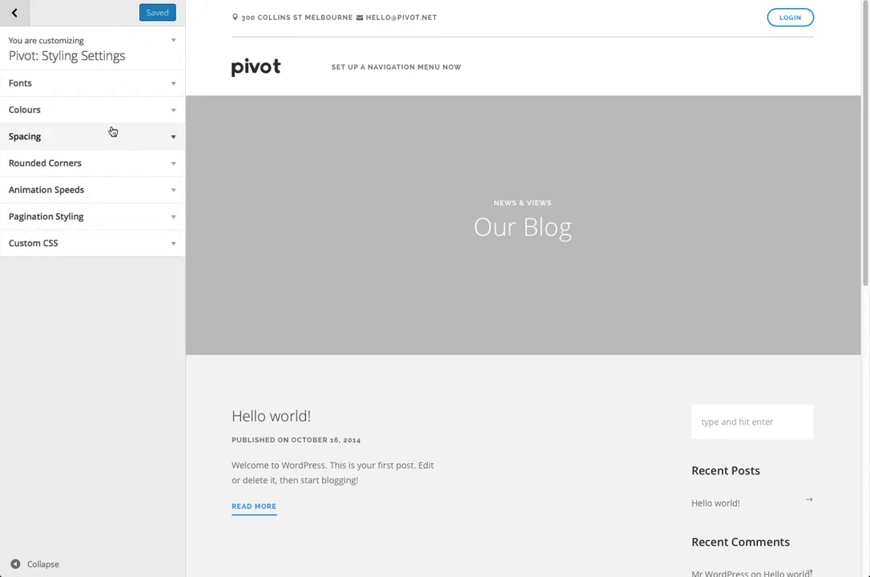
pyautogui.click(102, 169)
pyautogui.click(101, 168)
pyautogui.click(86, 199)
pyautogui.click(87, 200)
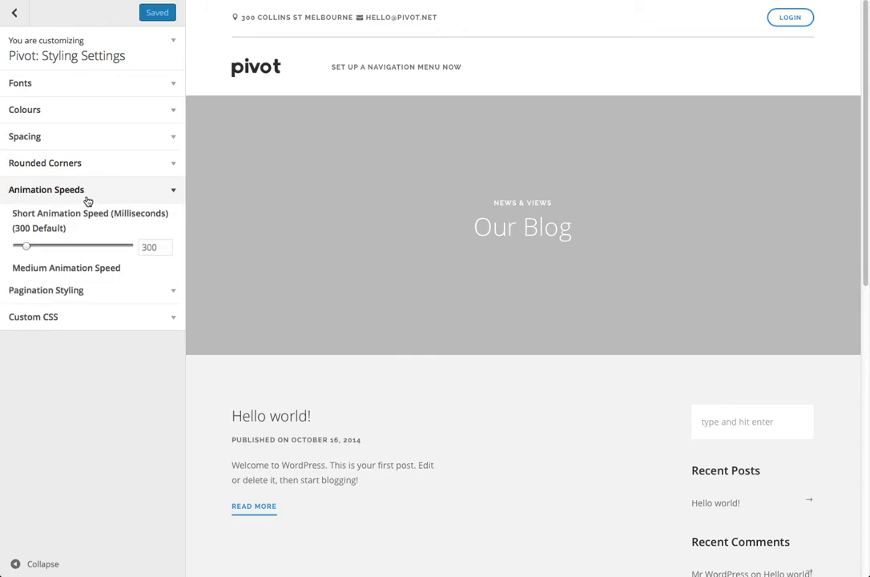
pyautogui.click(26, 22)
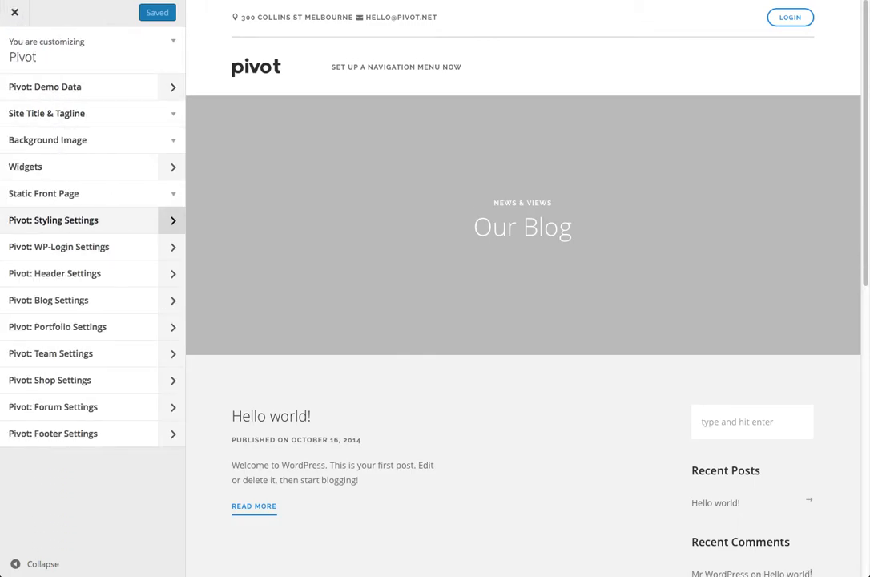
# Step: Import Pivot's demo data through the customizer, accepting the backup warning and the completion message
pyautogui.click(110, 95)
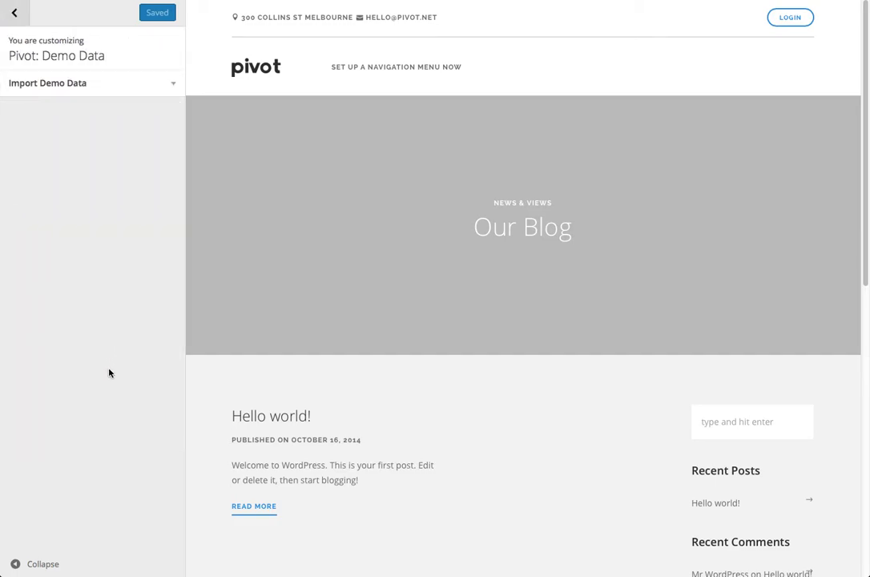
pyautogui.click(122, 84)
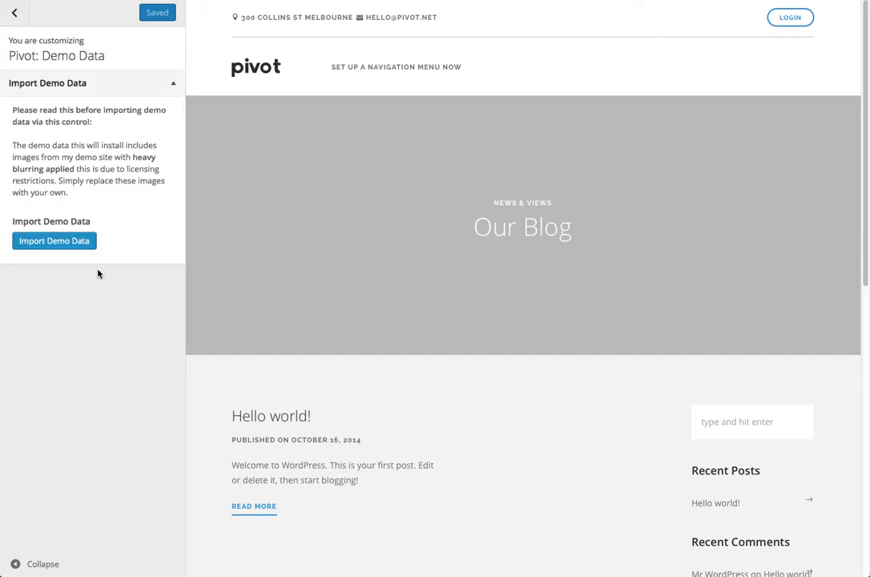
pyautogui.click(80, 247)
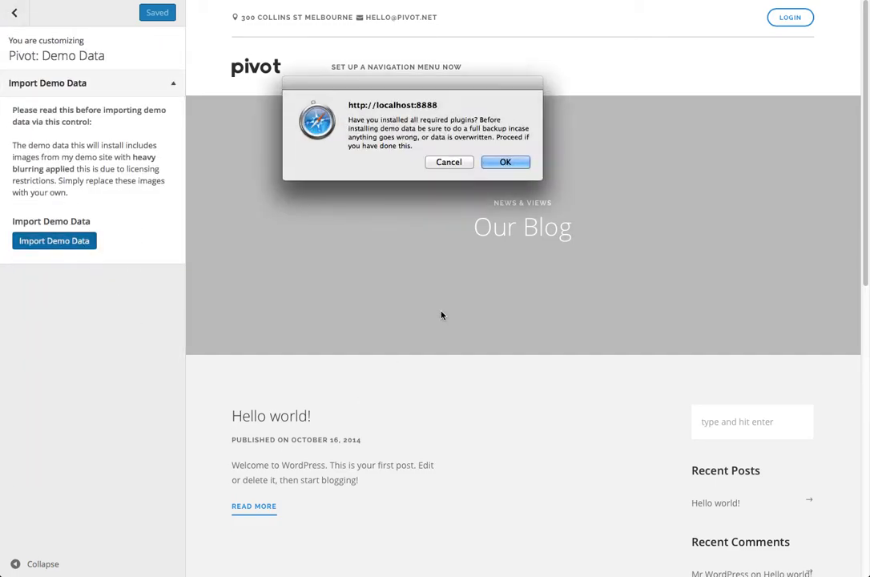
pyautogui.click(504, 165)
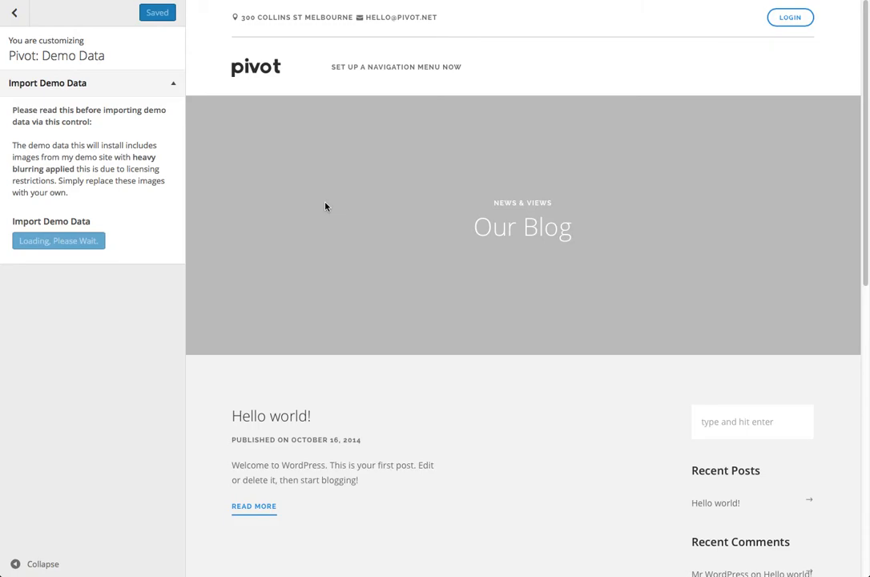
pyautogui.scroll(-10, 325, 206)
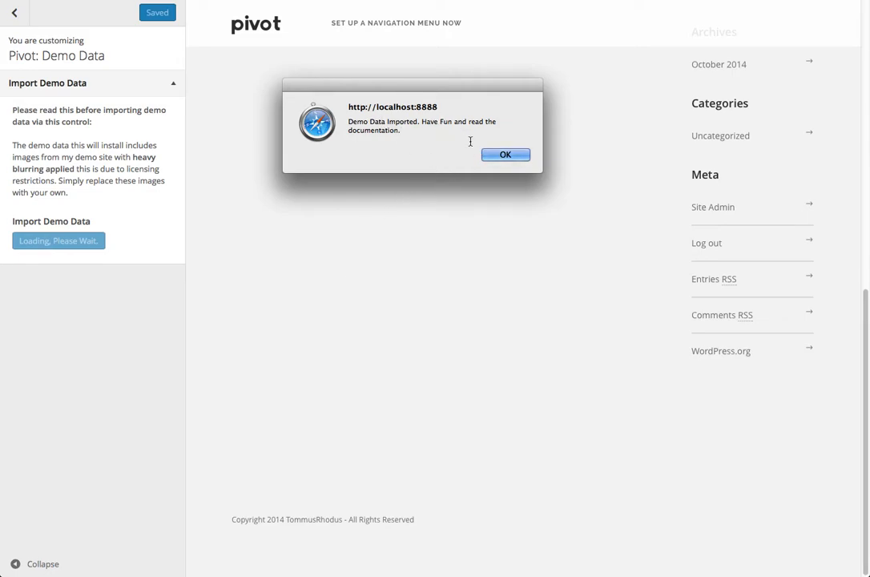
pyautogui.click(495, 157)
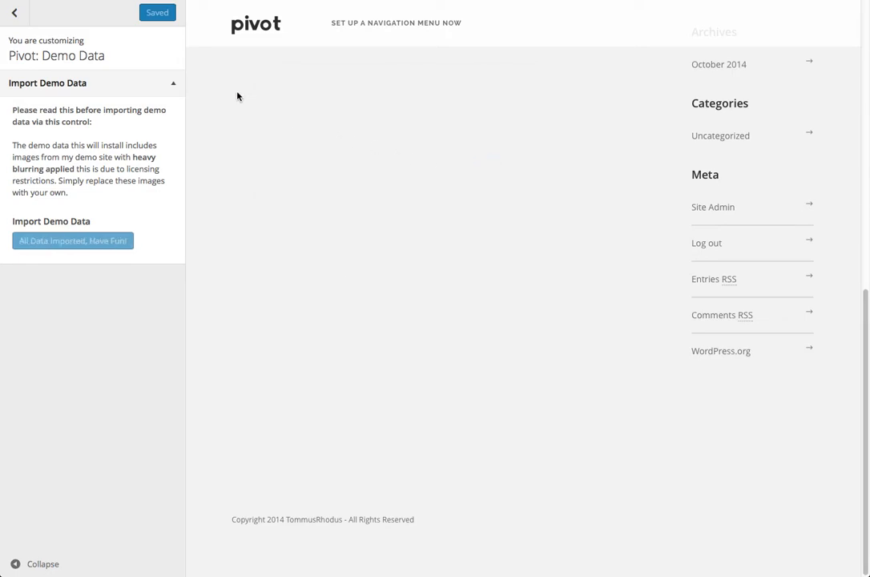
# Step: Close the customizer and view the live site with the imported demo content
pyautogui.click(14, 13)
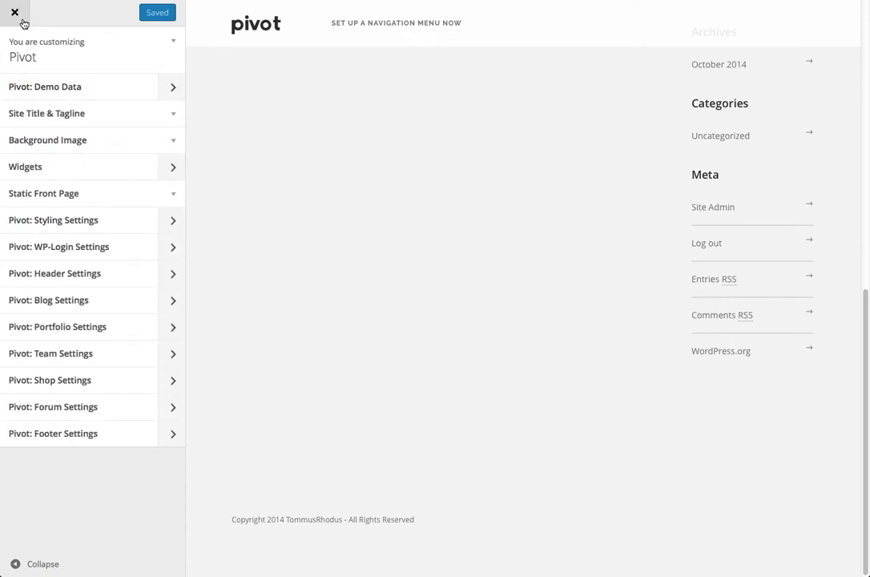
pyautogui.click(19, 19)
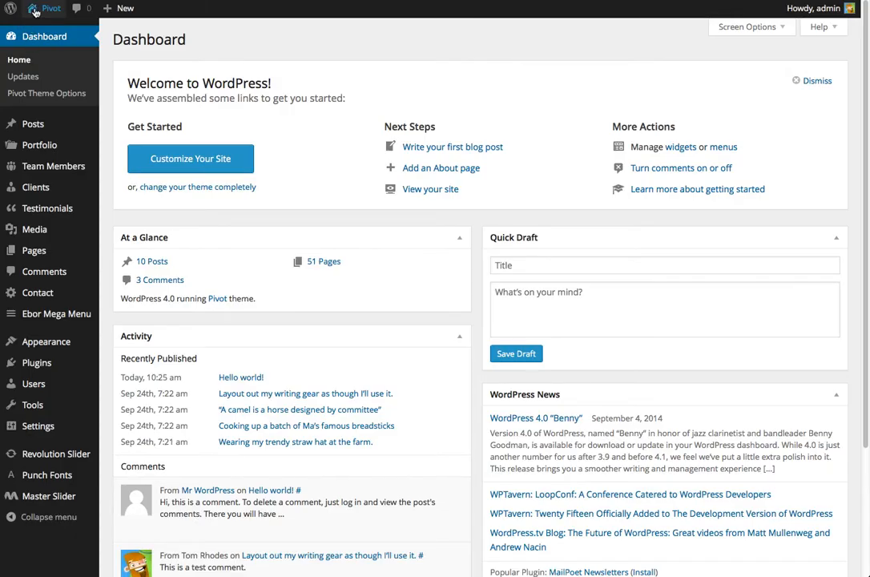
pyautogui.click(36, 11)
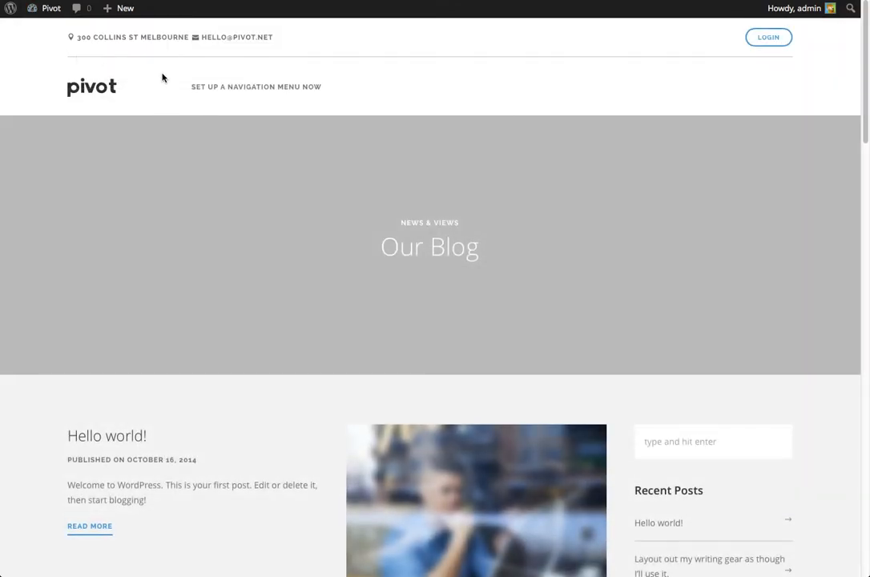
# Step: Look through the blog page's imported posts and sidebar sections, and return to the page header
pyautogui.scroll(-5, 283, 134)
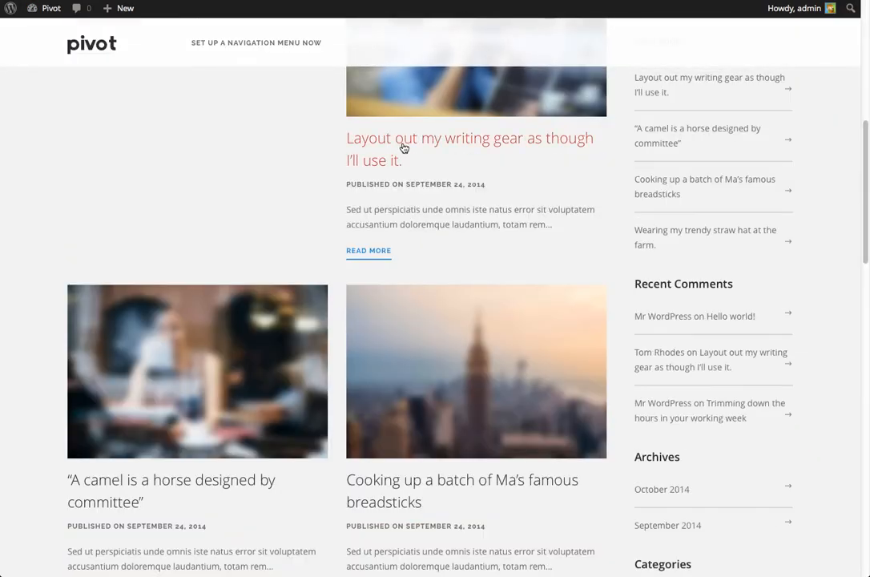
pyautogui.scroll(-5, 431, 309)
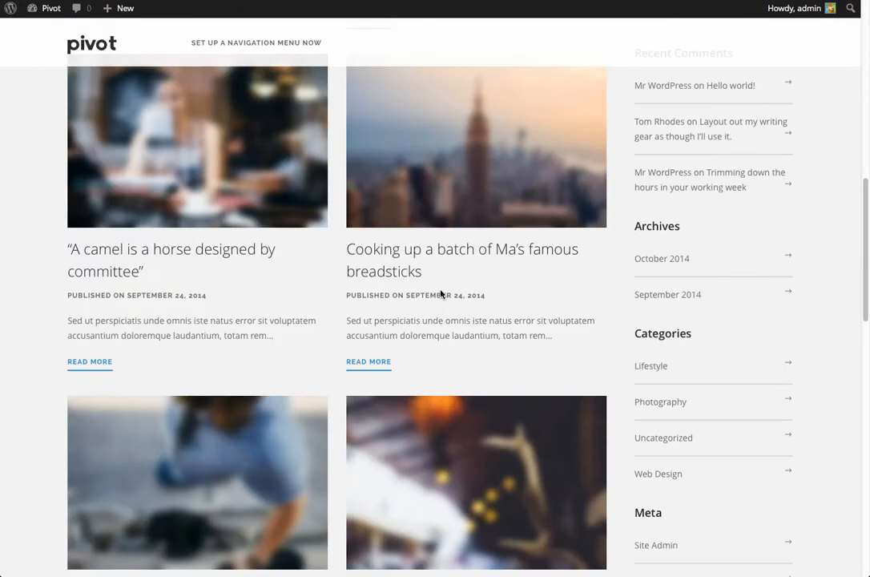
pyautogui.scroll(-5, 439, 290)
pyautogui.scroll(-5, 439, 289)
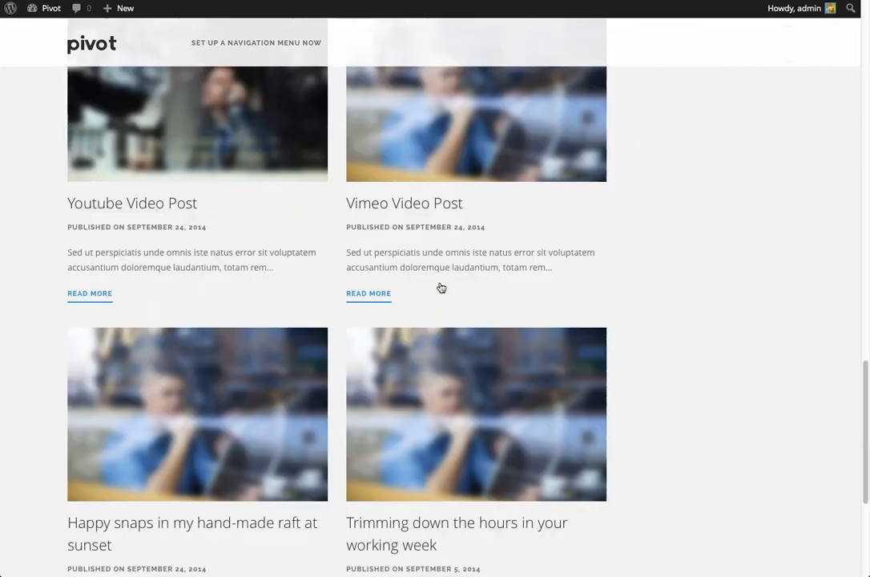
pyautogui.scroll(-3, 439, 286)
pyautogui.scroll(20, 439, 282)
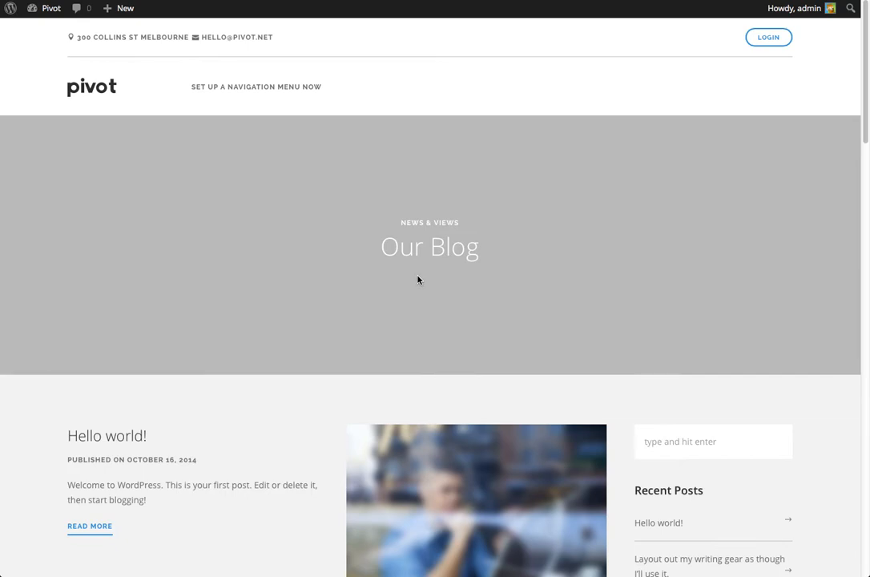
pyautogui.scroll(-2, 416, 276)
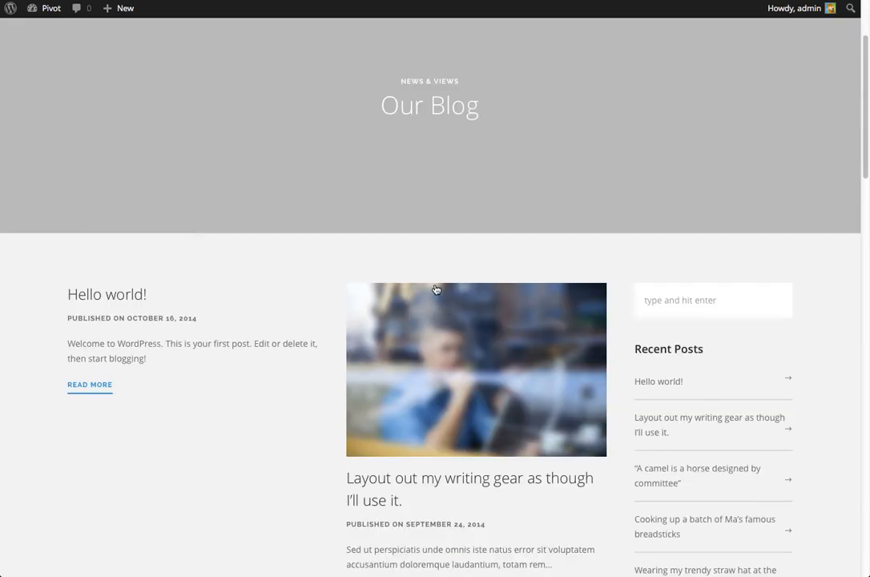
pyautogui.scroll(2, 431, 278)
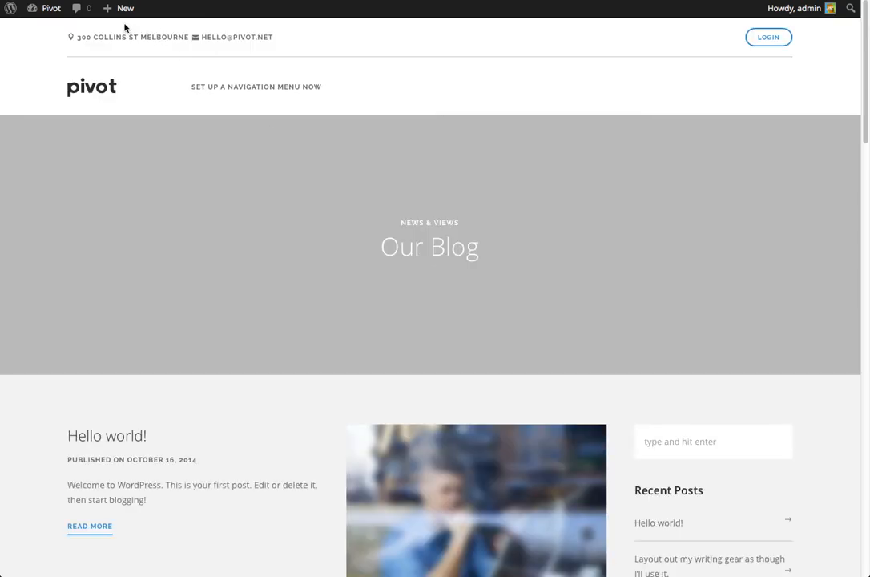
# Step: Open the dashboard's permalink settings, set the permalink structure to Post name, and save the change
pyautogui.click(26, 16)
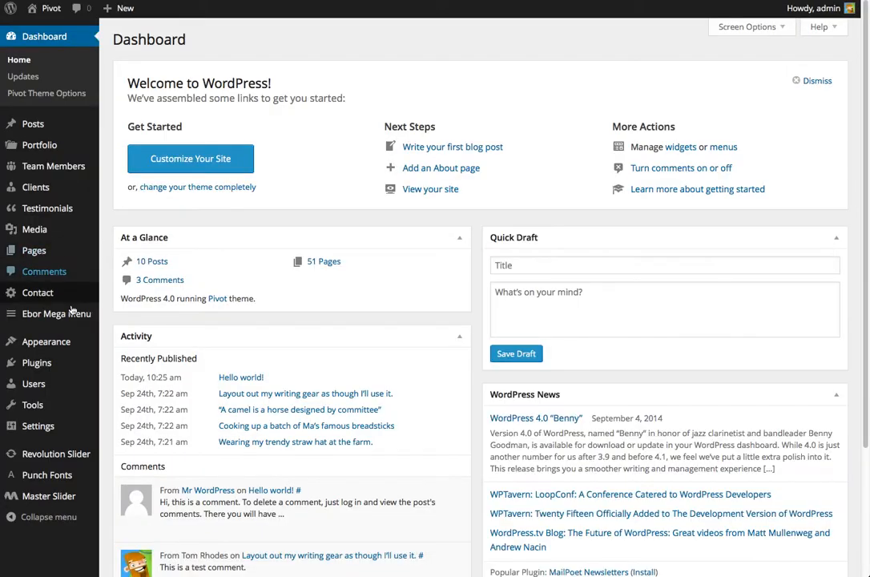
pyautogui.moveTo(48, 427)
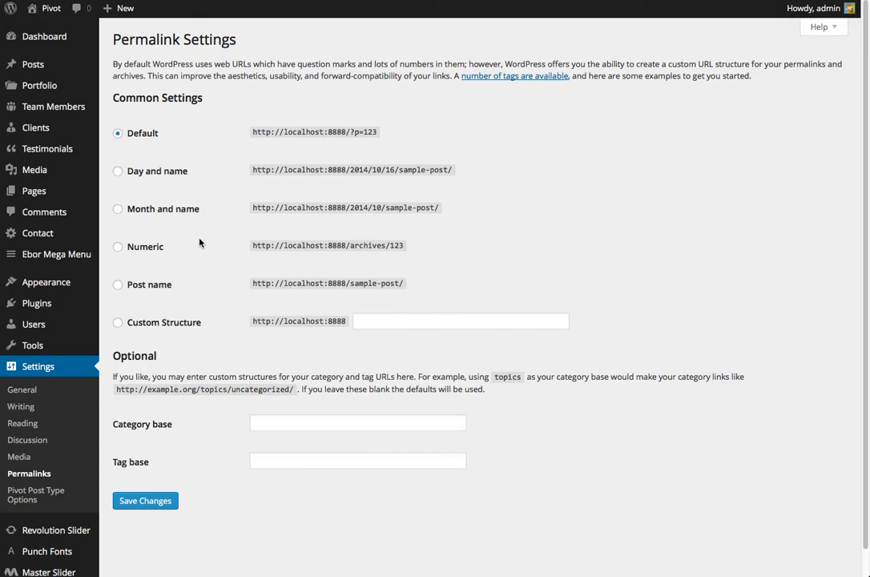
pyautogui.click(124, 283)
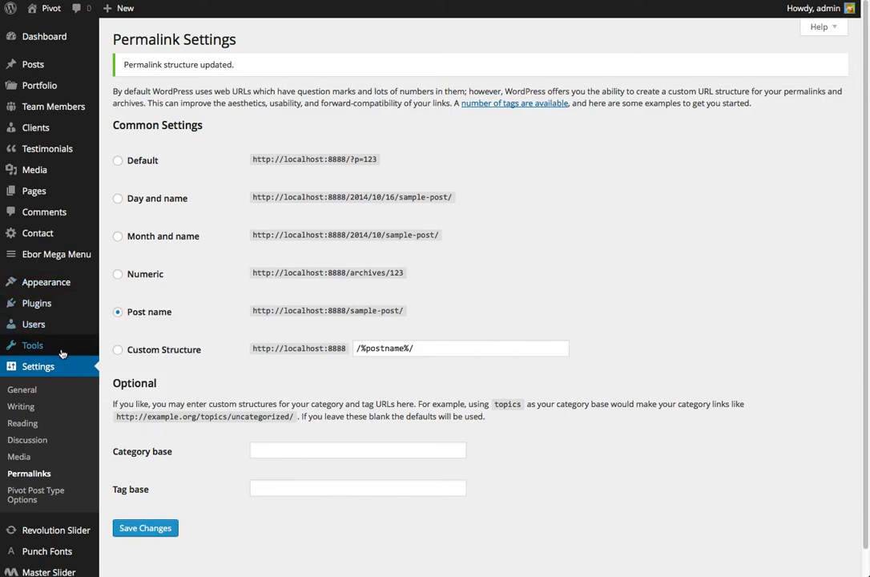
# Step: In the reading settings, set a static front page to Home - Classic with Blog as the posts page, and save
pyautogui.click(22, 423)
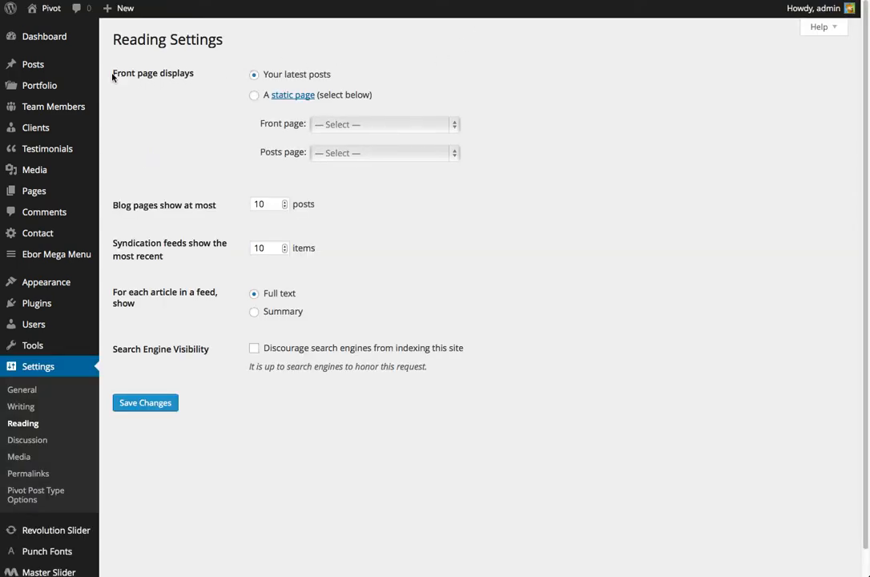
pyautogui.moveTo(112, 76); pyautogui.dragTo(208, 72)
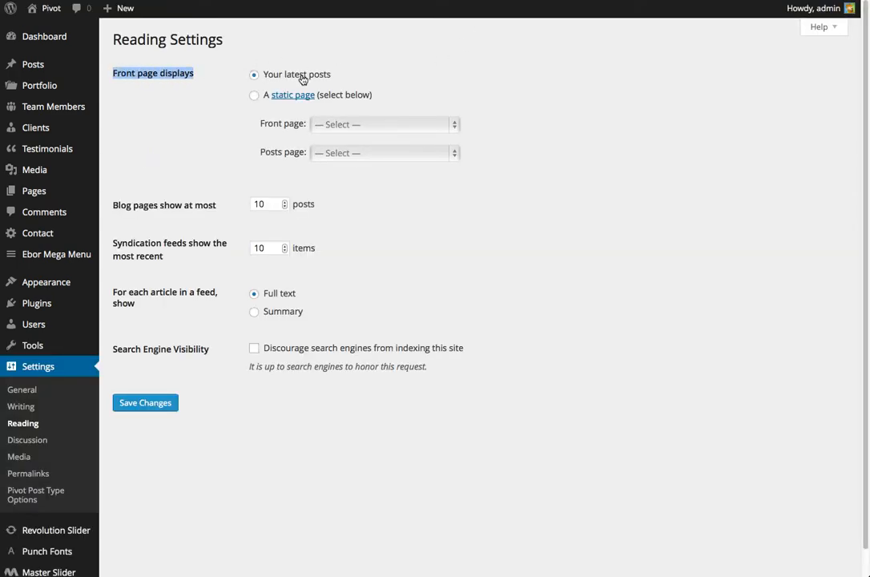
pyautogui.click(447, 82)
pyautogui.click(254, 96)
pyautogui.click(383, 126)
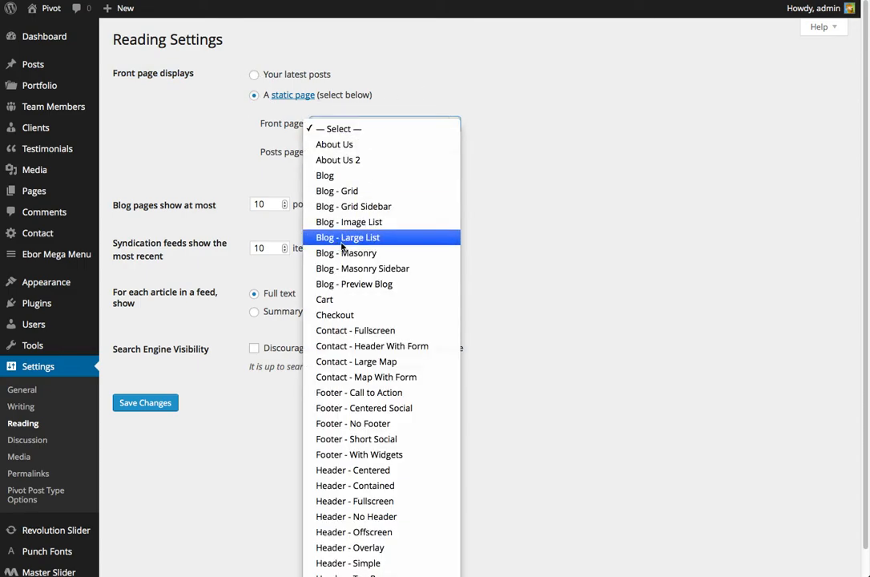
pyautogui.scroll(-5, 341, 246)
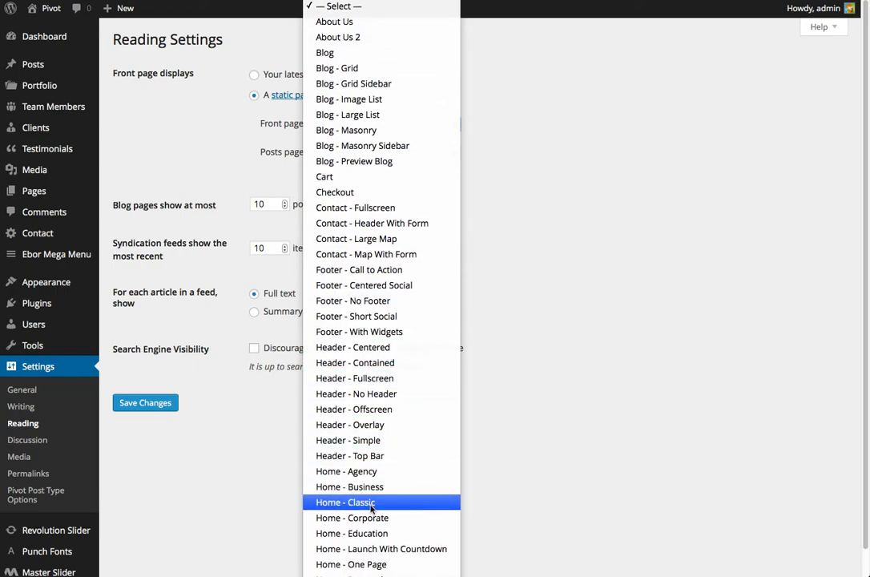
pyautogui.click(371, 504)
pyautogui.click(408, 152)
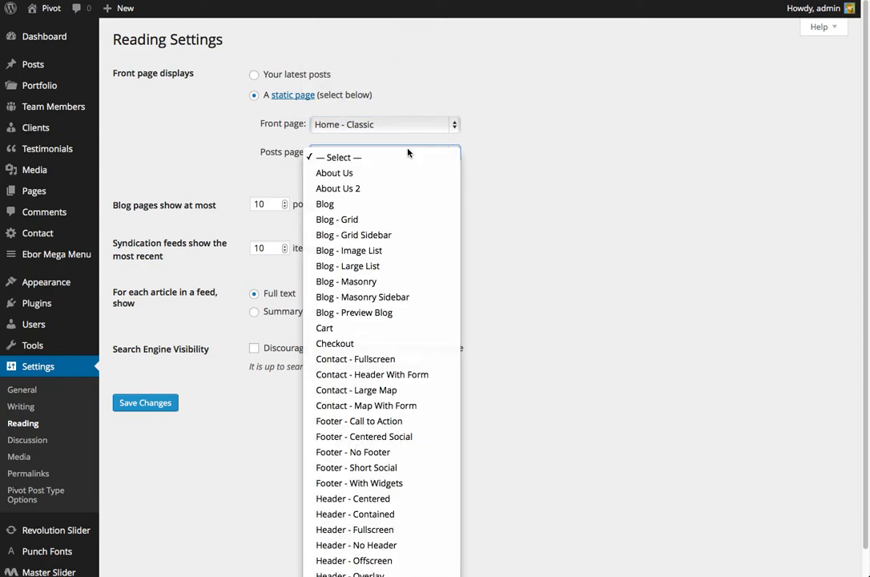
pyautogui.click(358, 205)
pyautogui.click(172, 408)
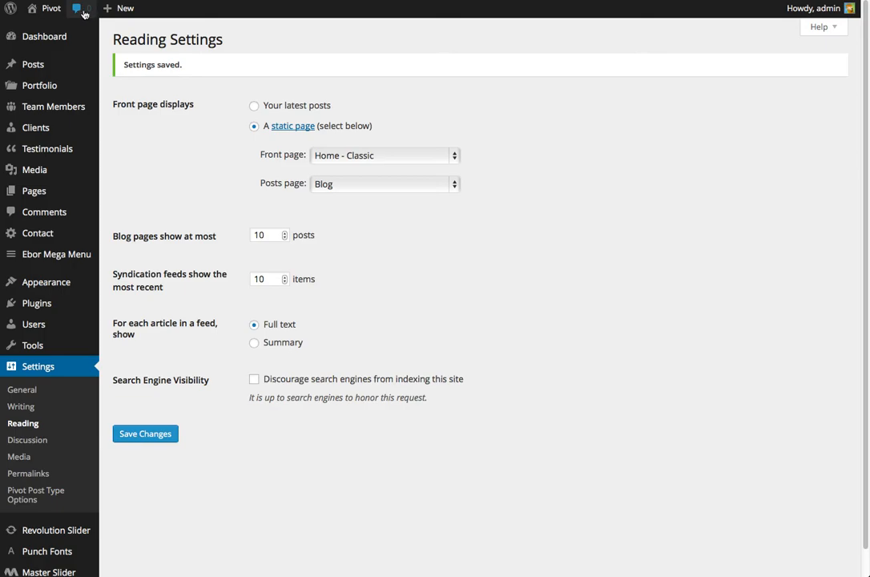
# Step: View the live site's front page and look through its content sections
pyautogui.click(54, 11)
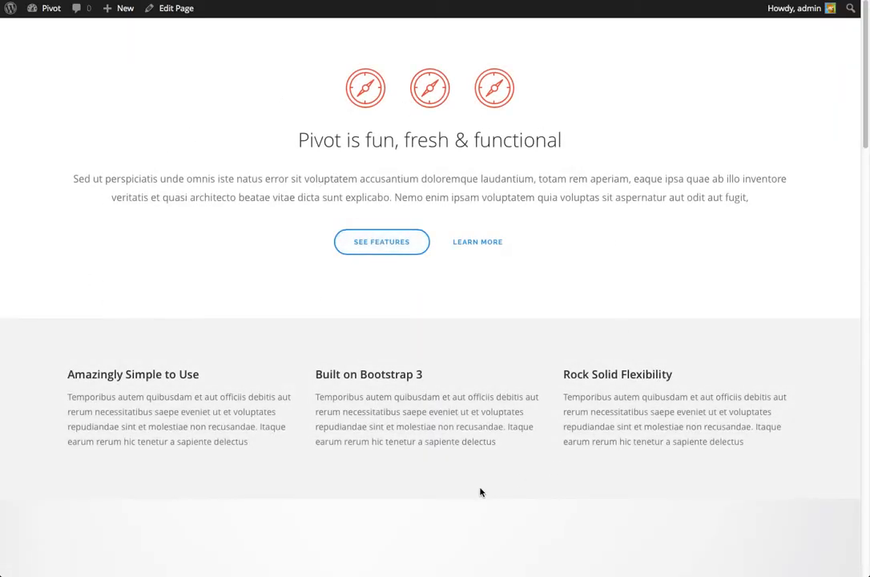
pyautogui.scroll(-10, 262, 282)
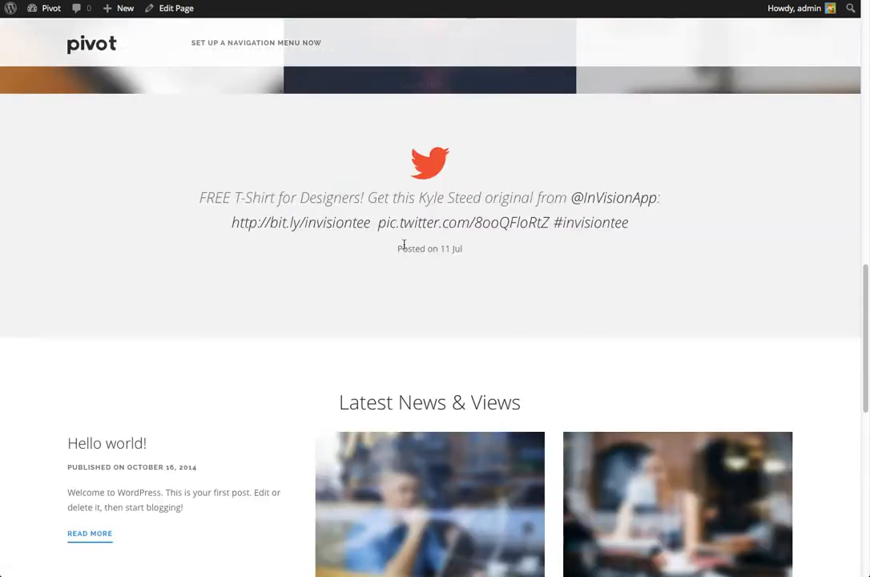
pyautogui.scroll(-5, 384, 294)
pyautogui.scroll(12, 427, 311)
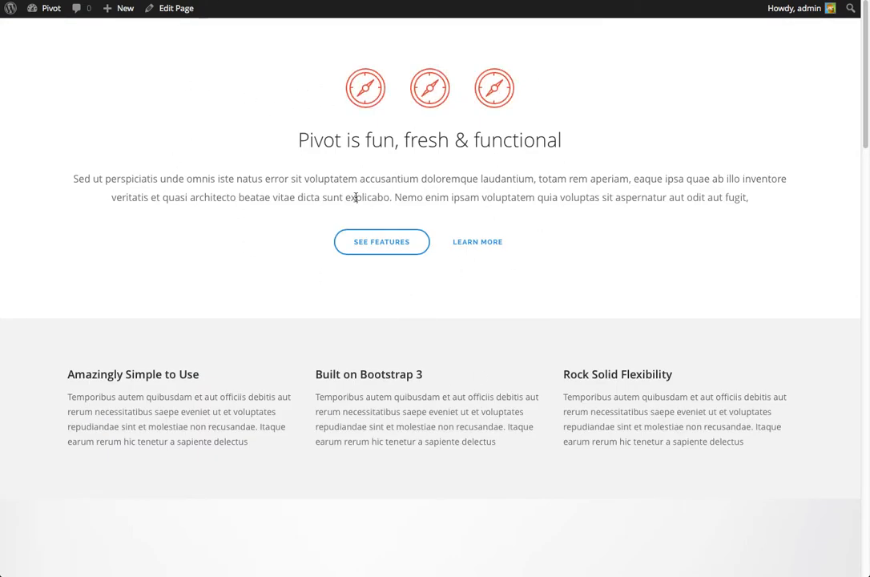
# Step: Return to the dashboard and open Master Slider's import and export dialog
pyautogui.click(48, 11)
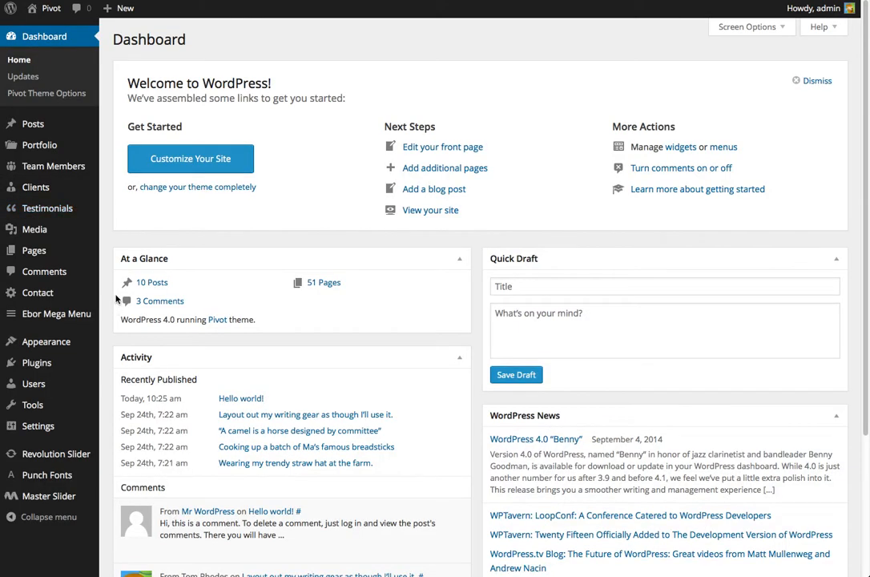
pyautogui.moveTo(71, 498)
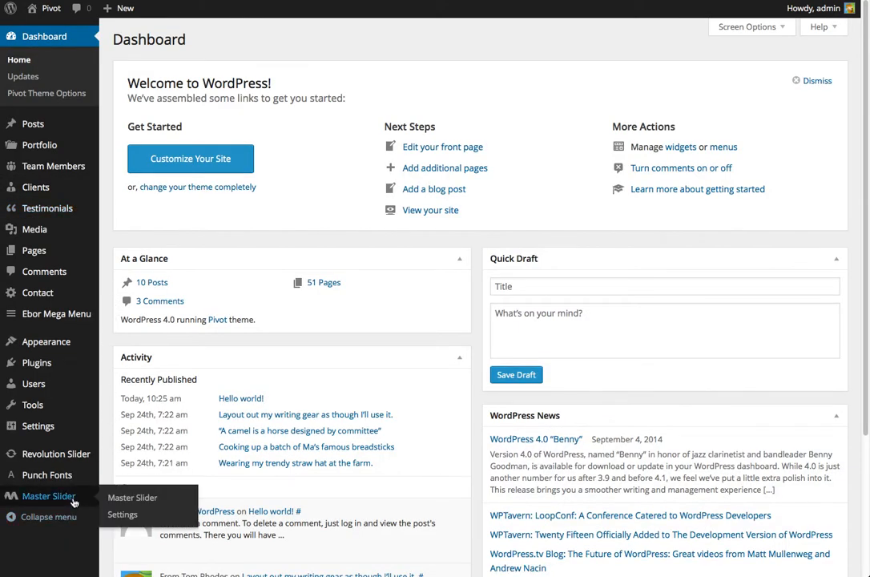
pyautogui.click(73, 500)
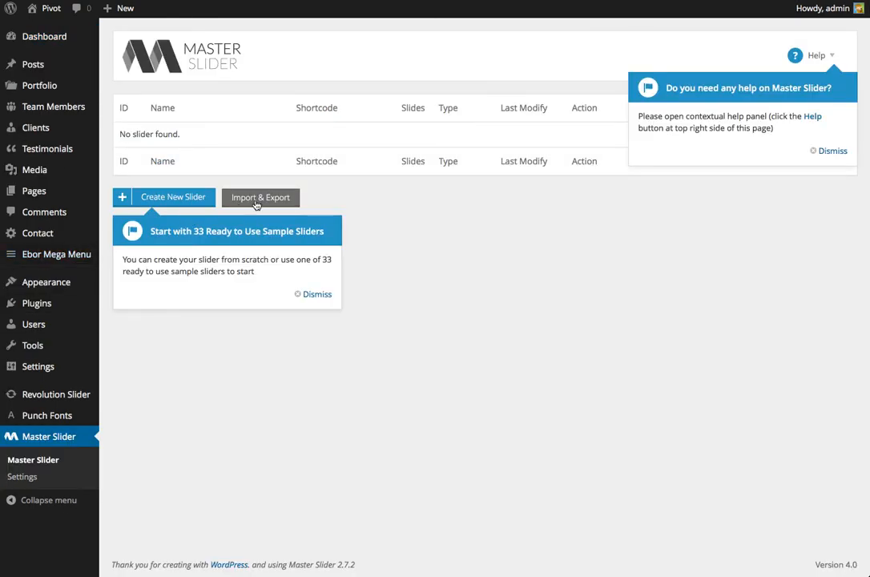
pyautogui.click(256, 201)
# Step: Import the slider file home-masterslider.json from Pivot - For Themeforest, v1.0.0, Demo XML Data, Sliders
pyautogui.click(237, 86)
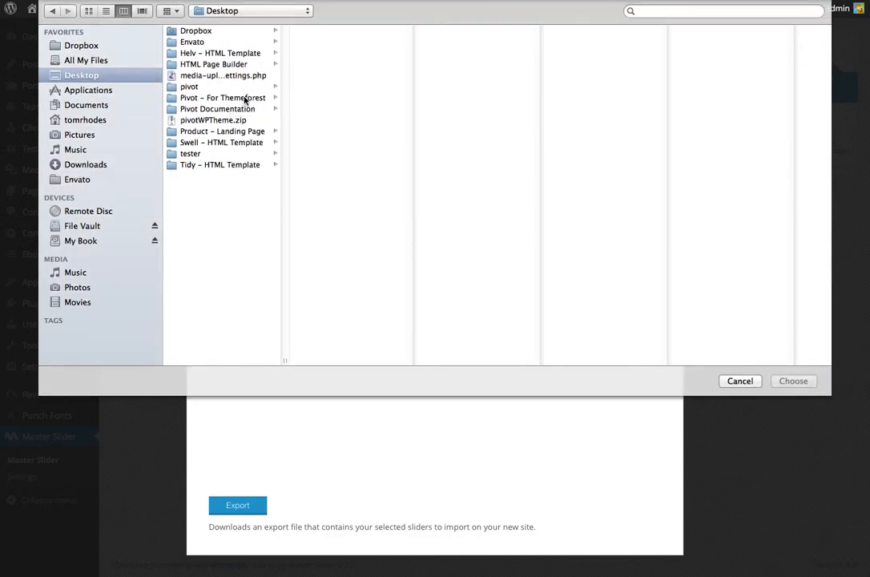
pyautogui.click(245, 100)
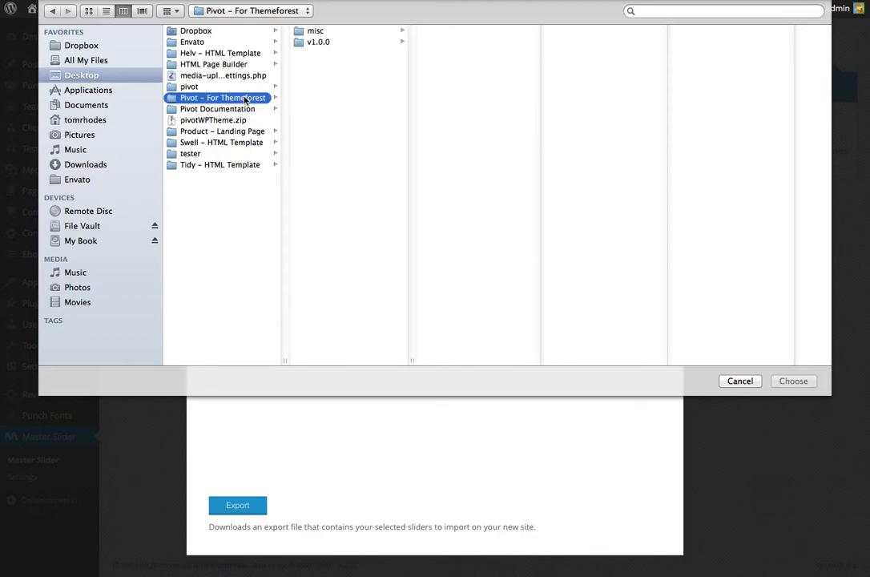
pyautogui.click(341, 43)
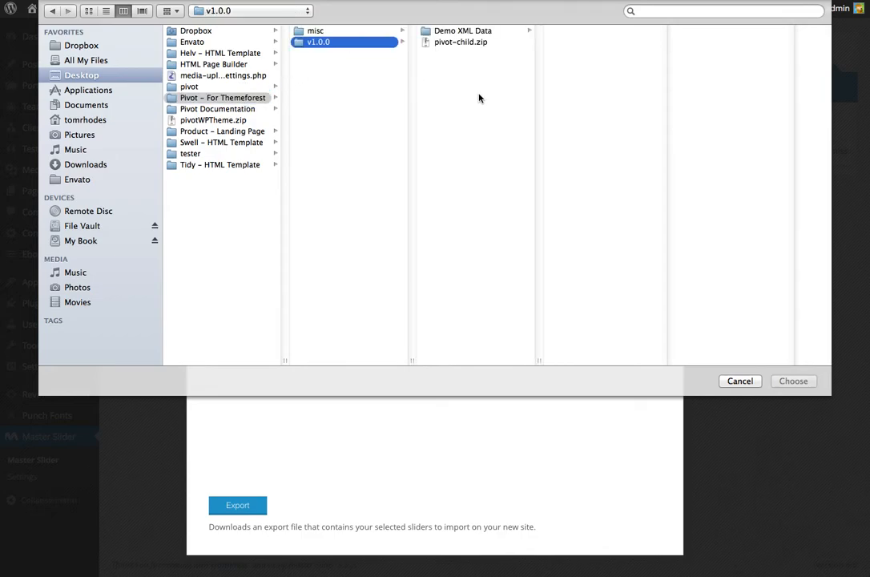
pyautogui.click(457, 32)
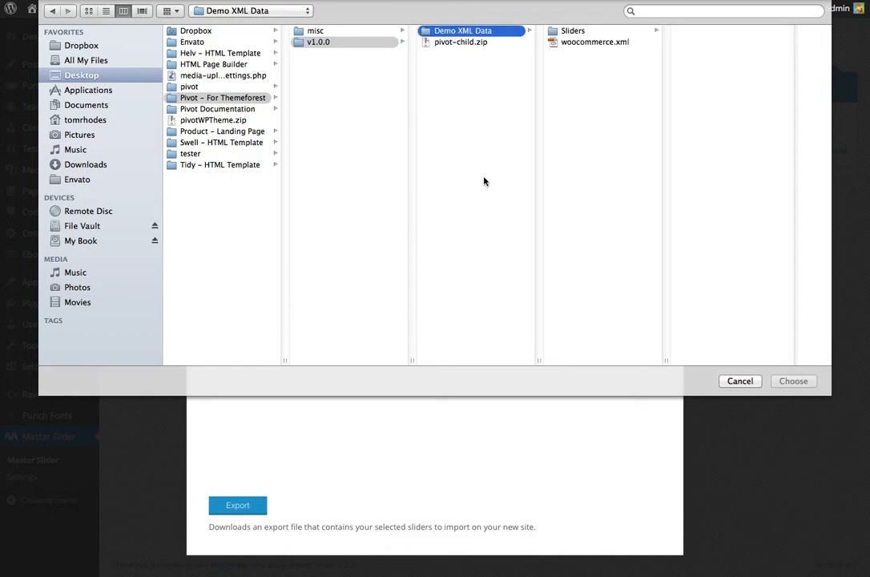
pyautogui.click(573, 32)
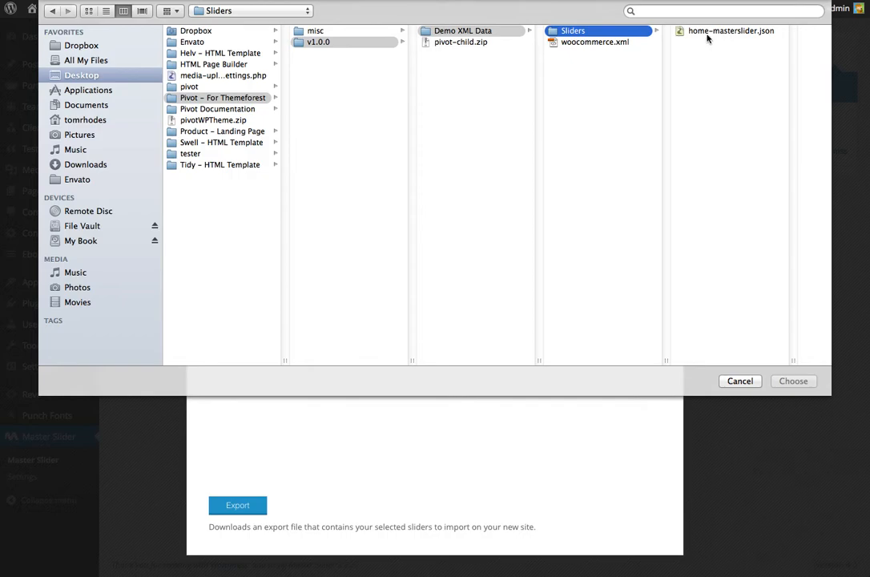
pyautogui.click(705, 35)
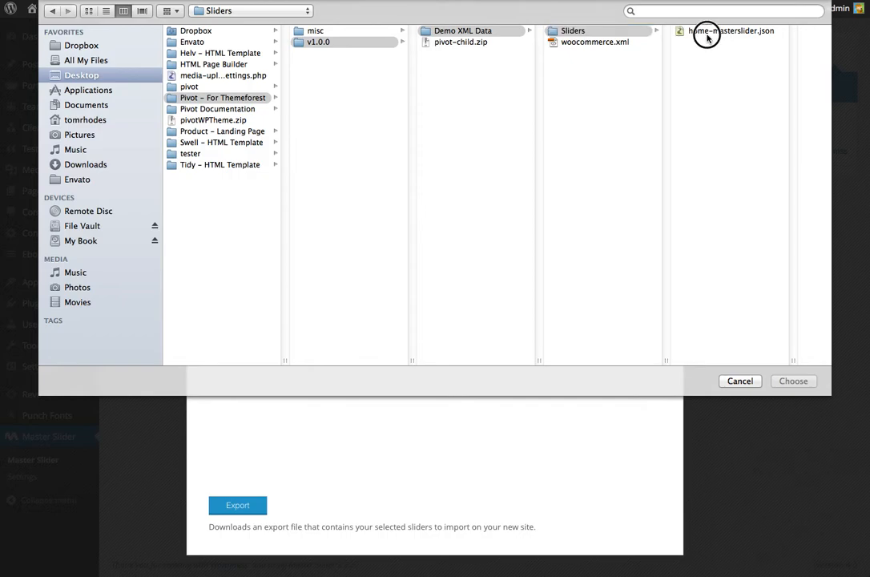
pyautogui.click(793, 381)
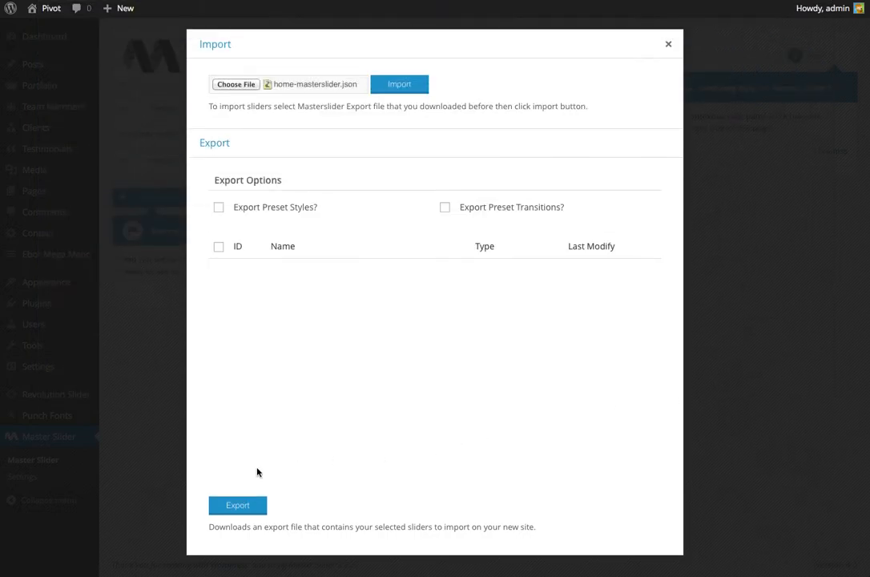
pyautogui.click(404, 83)
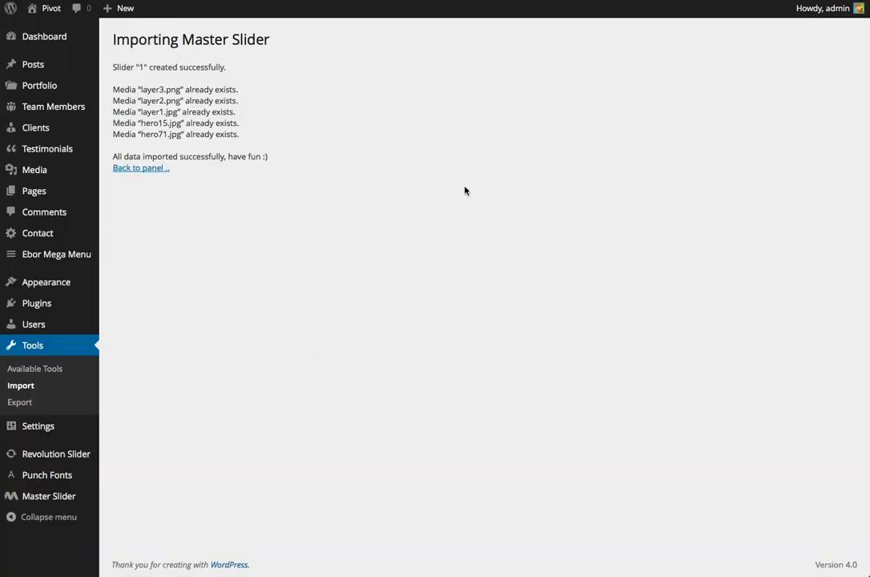
# Step: Dismiss both help hints on the Master Slider overview and open the Home Classic copy slider for editing
pyautogui.moveTo(244, 135); pyautogui.dragTo(163, 89)
pyautogui.click(210, 134)
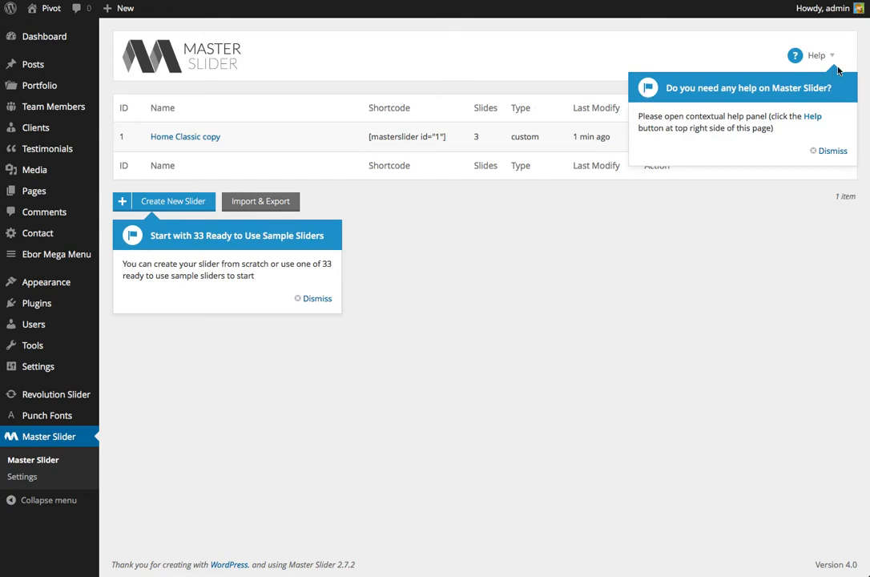
pyautogui.click(830, 151)
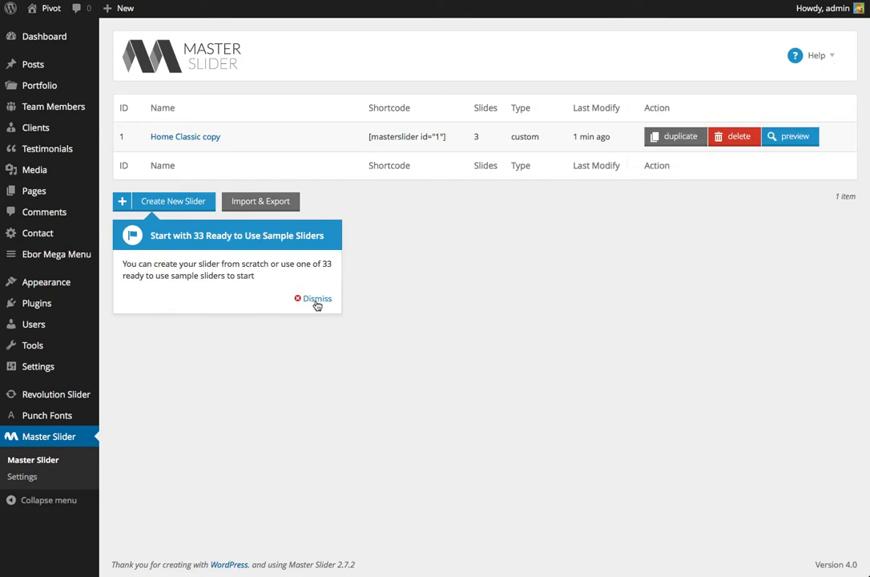
pyautogui.click(317, 299)
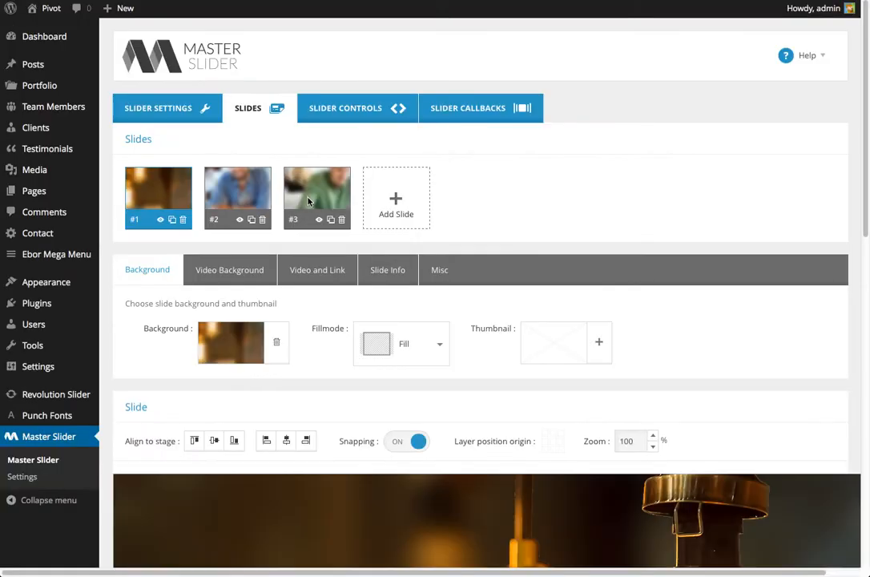
# Step: Select the text layer of the slider's first slide and examine its layer content
pyautogui.scroll(-10, 300, 163)
pyautogui.scroll(-2, 301, 163)
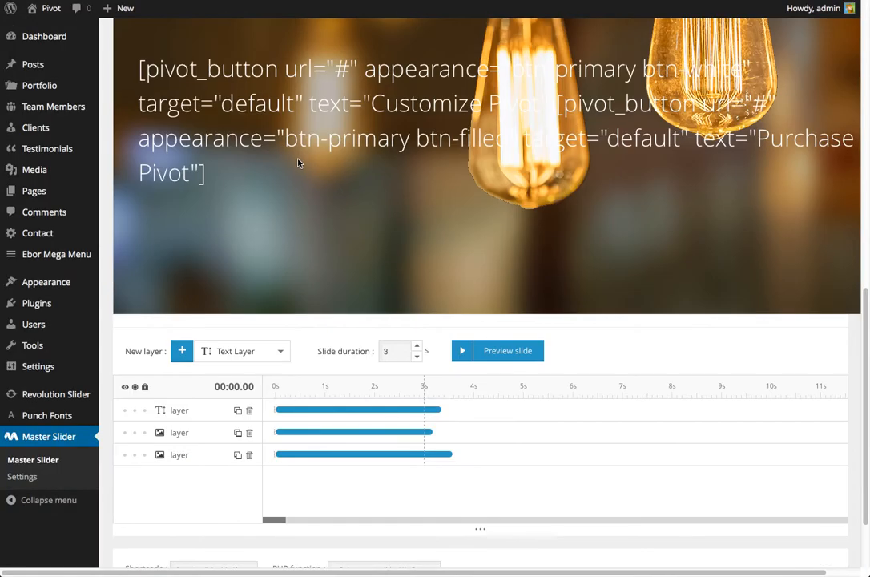
pyautogui.click(183, 410)
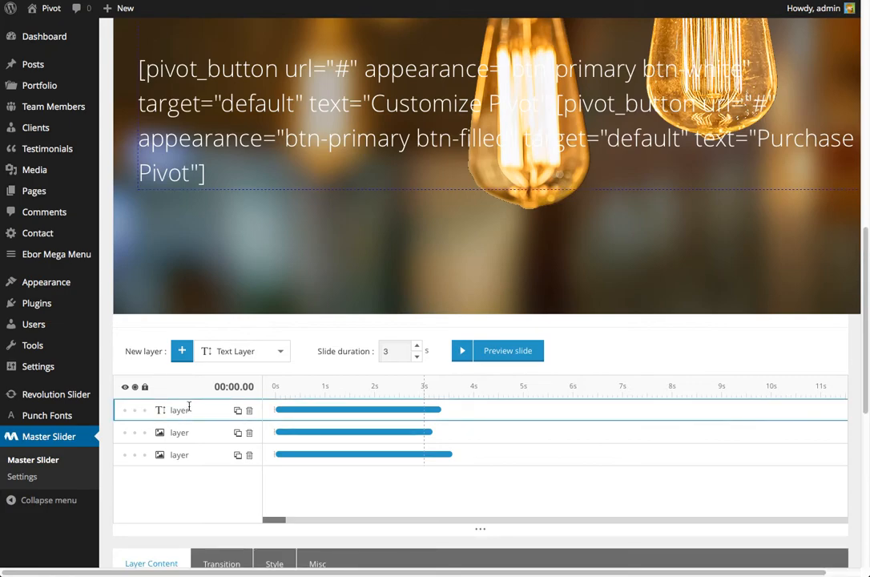
pyautogui.scroll(-1, 274, 246)
pyautogui.scroll(-5, 275, 246)
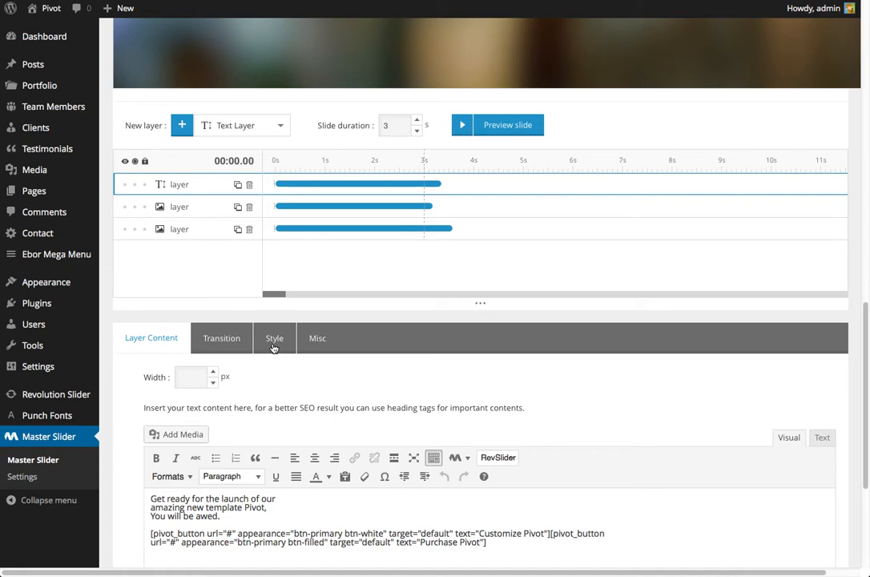
# Step: Open the style editor for the selected text layer and examine its custom style CSS
pyautogui.click(274, 338)
pyautogui.scroll(-1, 287, 382)
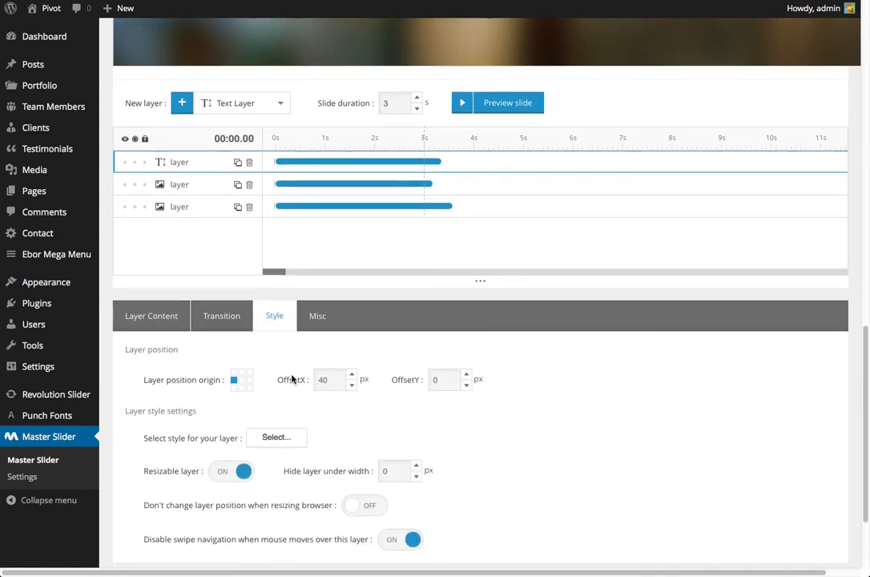
pyautogui.click(280, 440)
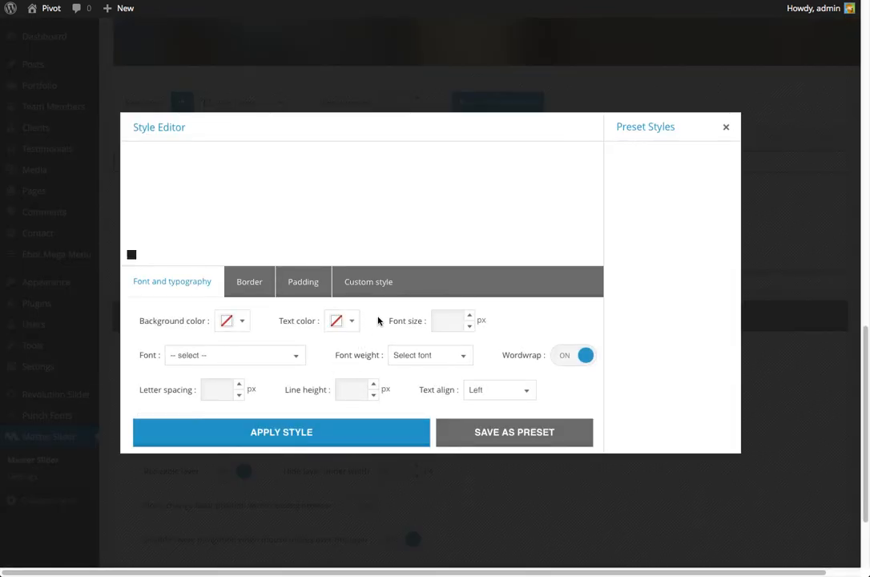
pyautogui.scroll(-1, 378, 321)
pyautogui.click(369, 279)
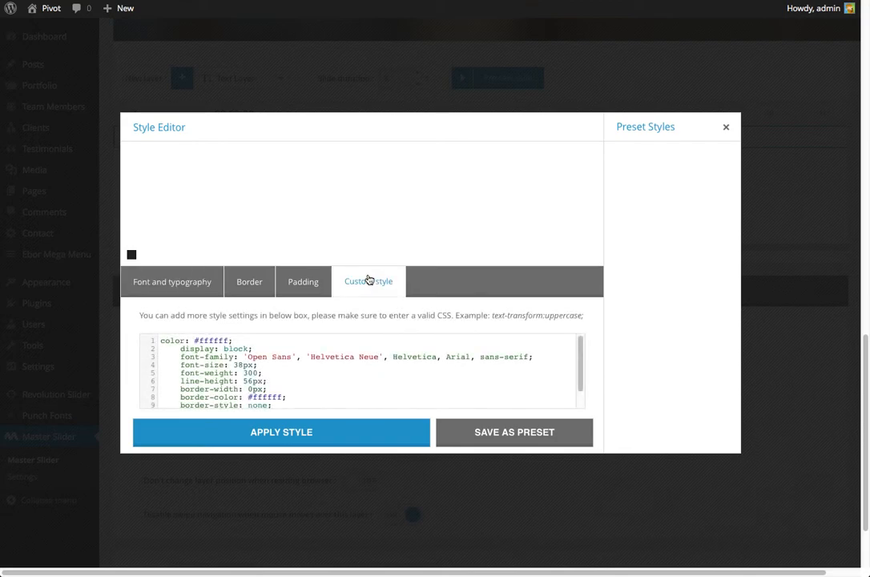
pyautogui.scroll(-2, 258, 356)
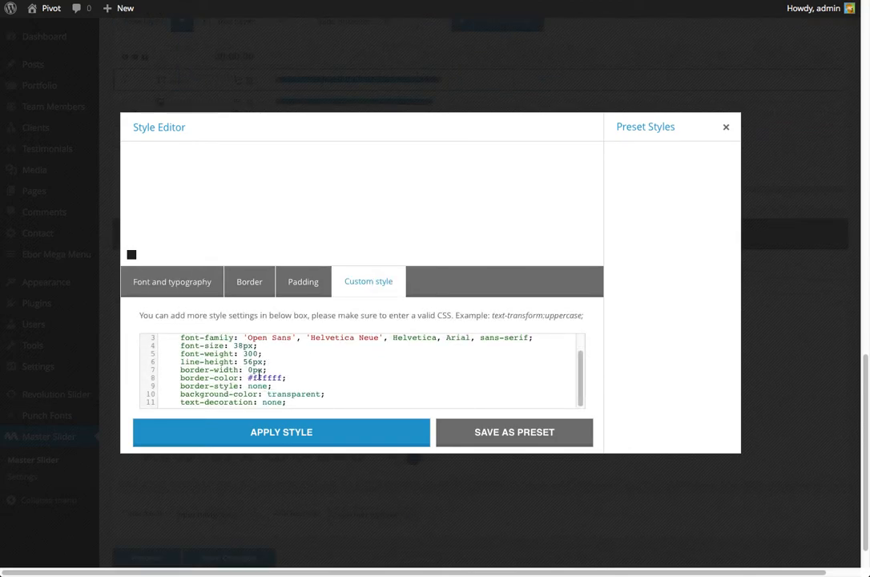
pyautogui.scroll(2, 369, 393)
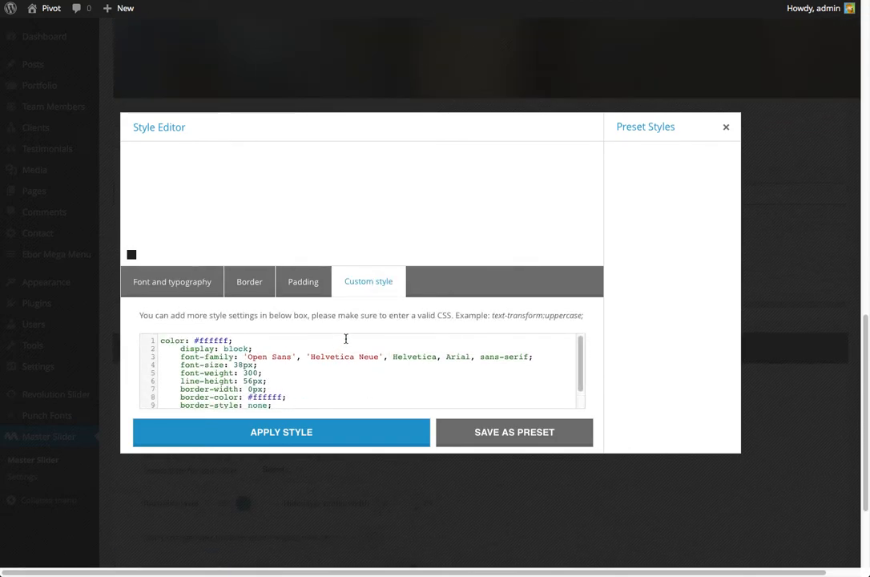
# Step: Save the layer's custom CSS as a preset named Pivot Main Style and apply that preset to the text layer
pyautogui.click(485, 433)
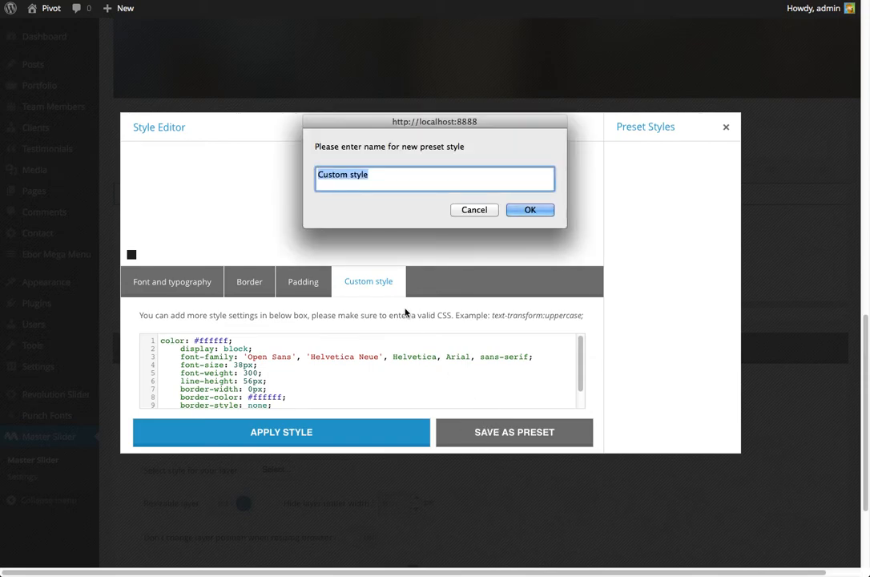
pyautogui.write('Pivot')
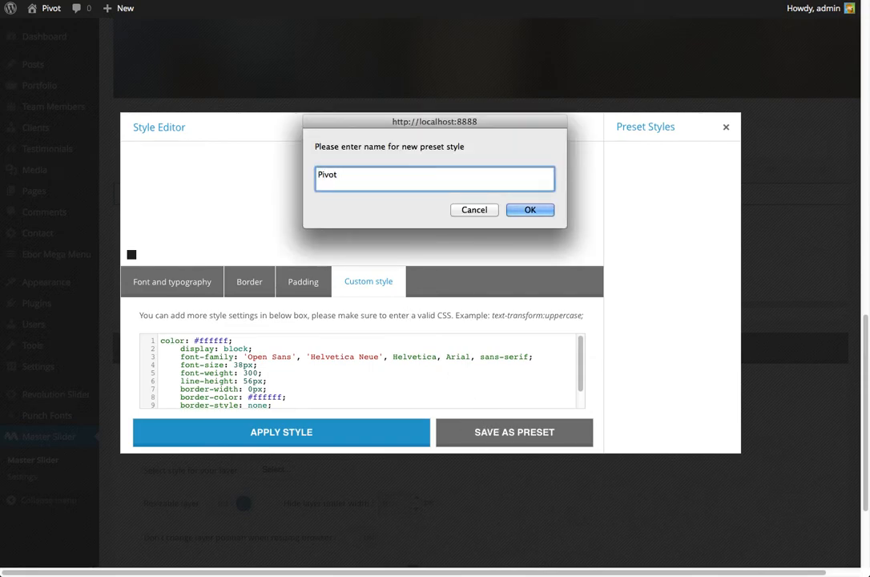
pyautogui.write(' Main Style')
pyautogui.press('Return')
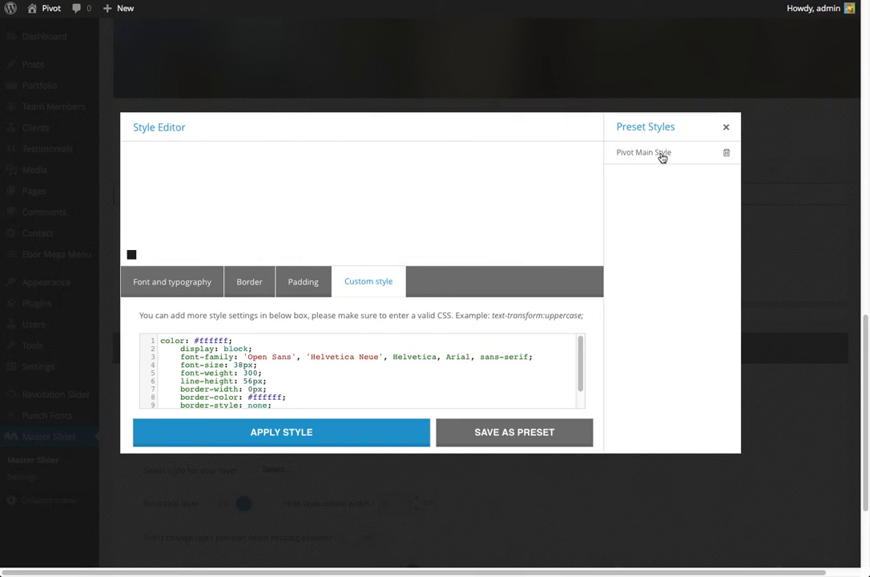
pyautogui.click(662, 158)
pyautogui.click(291, 441)
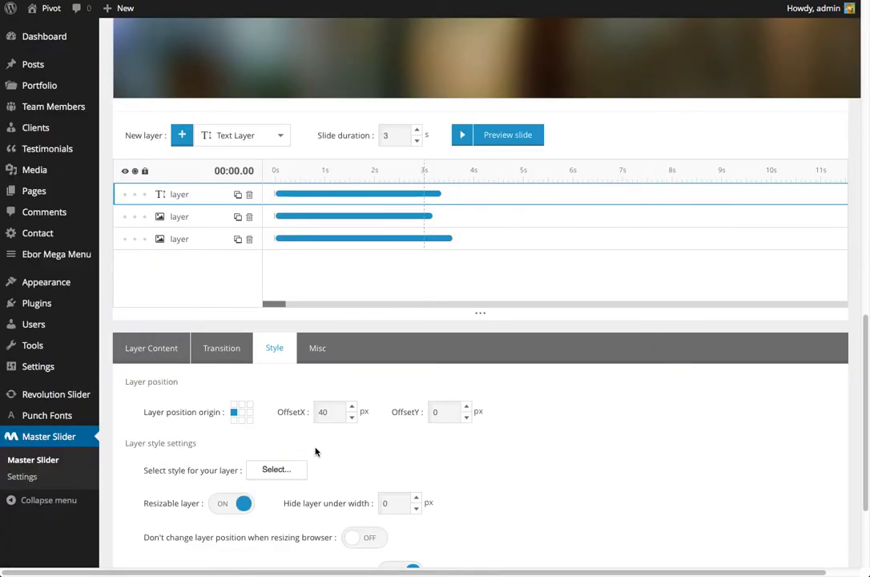
# Step: Save the slider changes and check the styled text layer on the slide stage
pyautogui.scroll(-2, 346, 417)
pyautogui.scroll(-1, 320, 419)
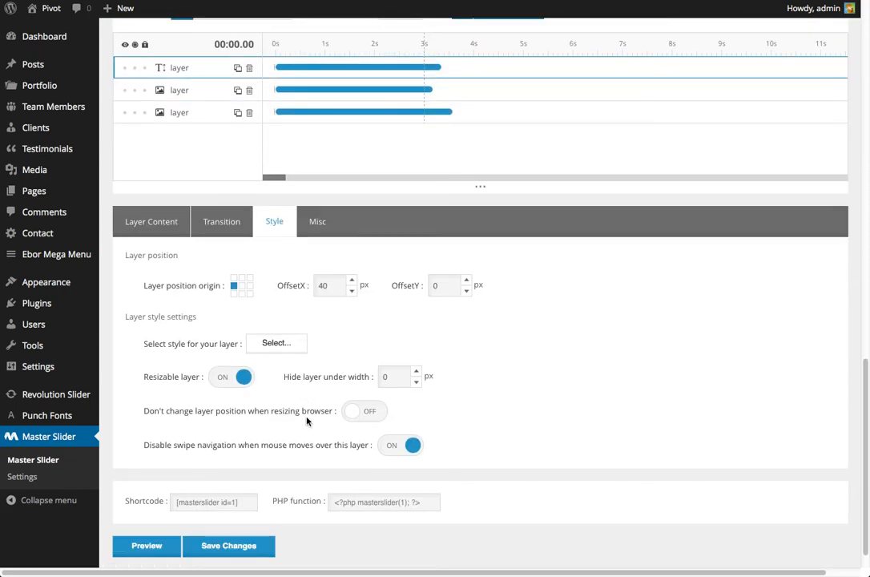
pyautogui.scroll(-1, 278, 435)
pyautogui.click(229, 515)
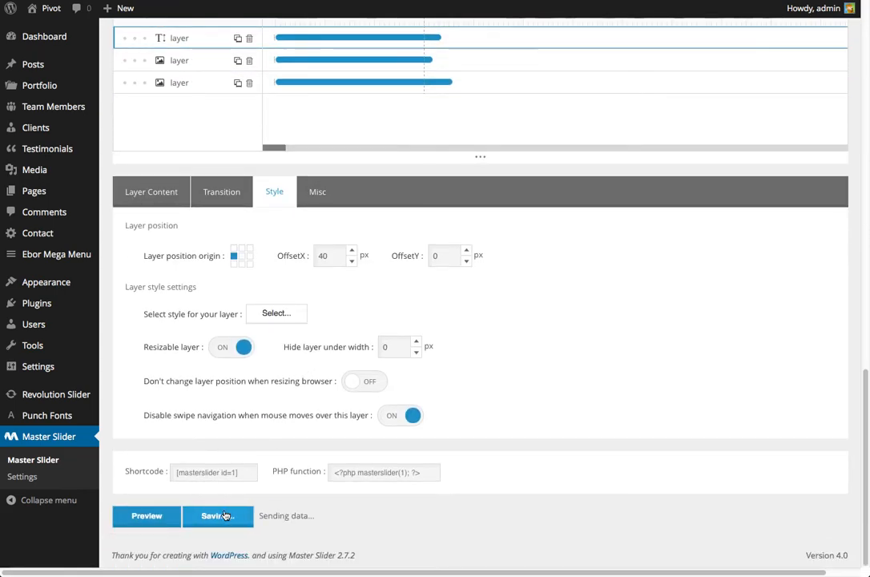
pyautogui.scroll(10, 206, 334)
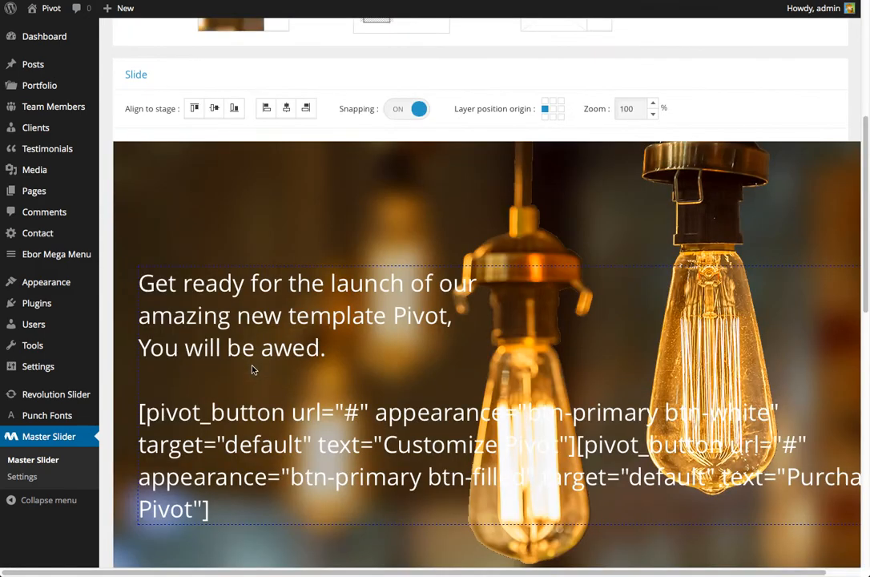
# Step: Return to the dashboard, open Ebor Page Builder and load the Home - Classic template for editing
pyautogui.moveTo(40, 10)
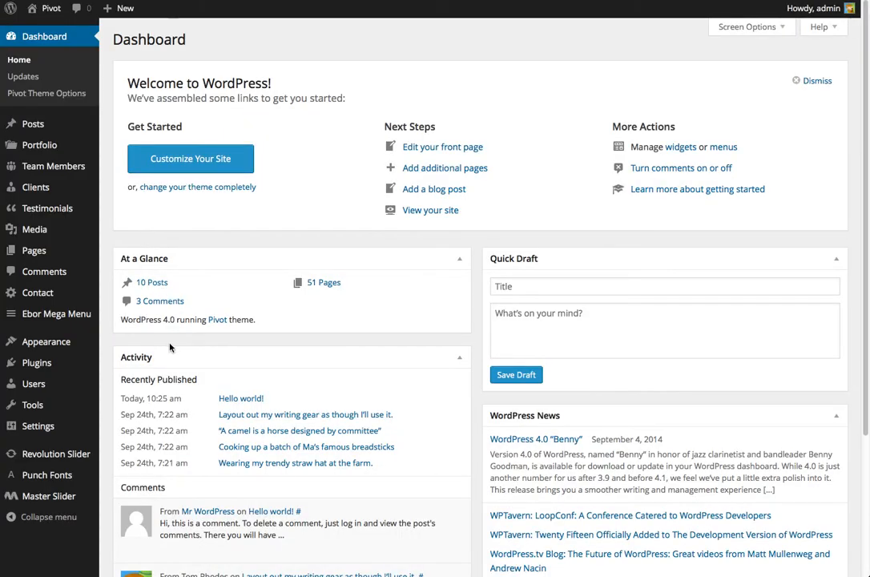
pyautogui.moveTo(68, 342)
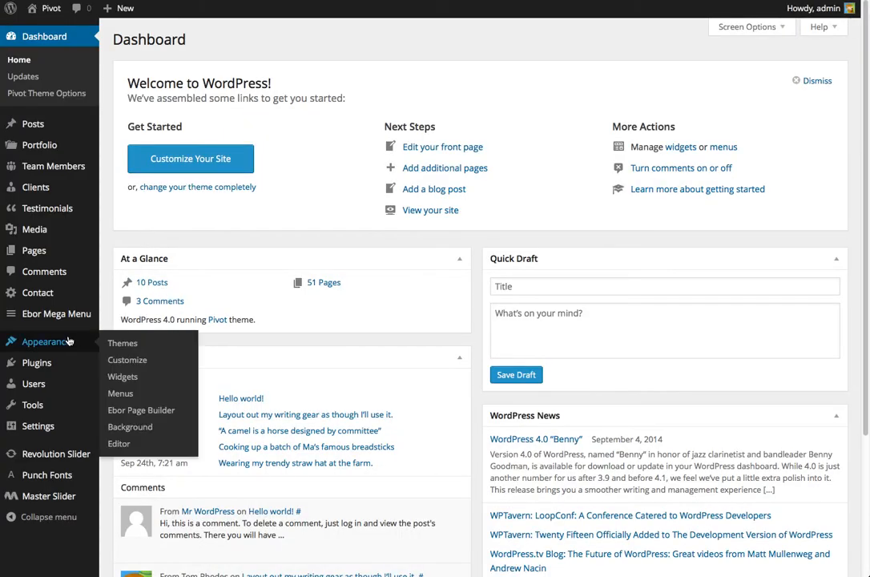
pyautogui.click(131, 412)
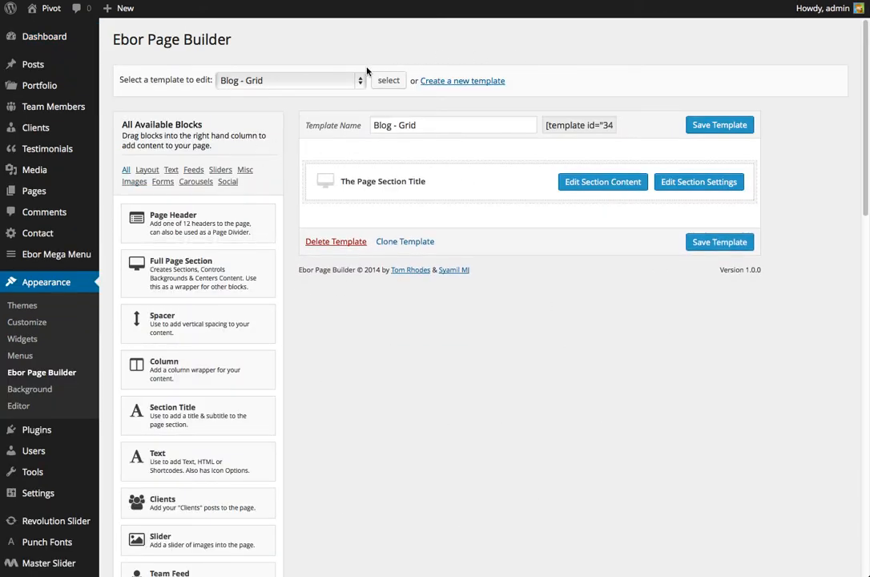
pyautogui.click(315, 84)
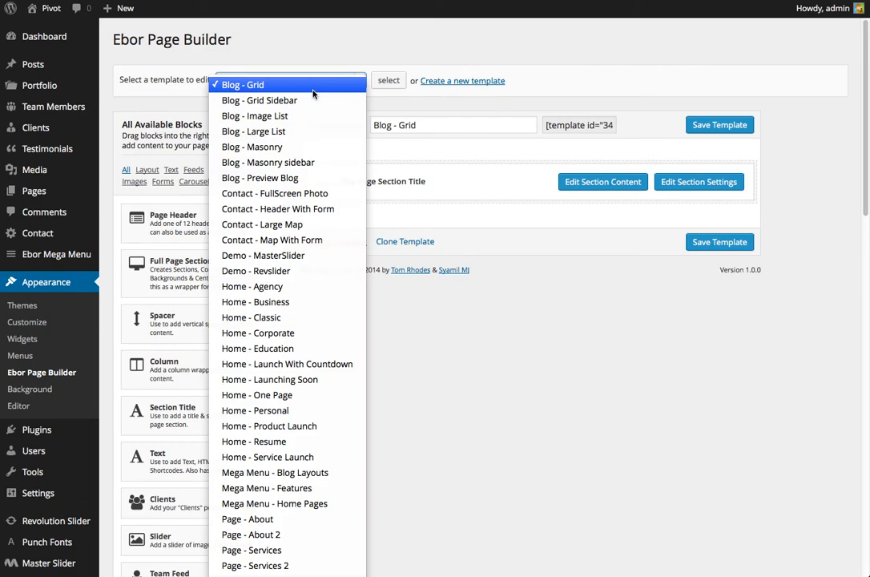
pyautogui.click(294, 320)
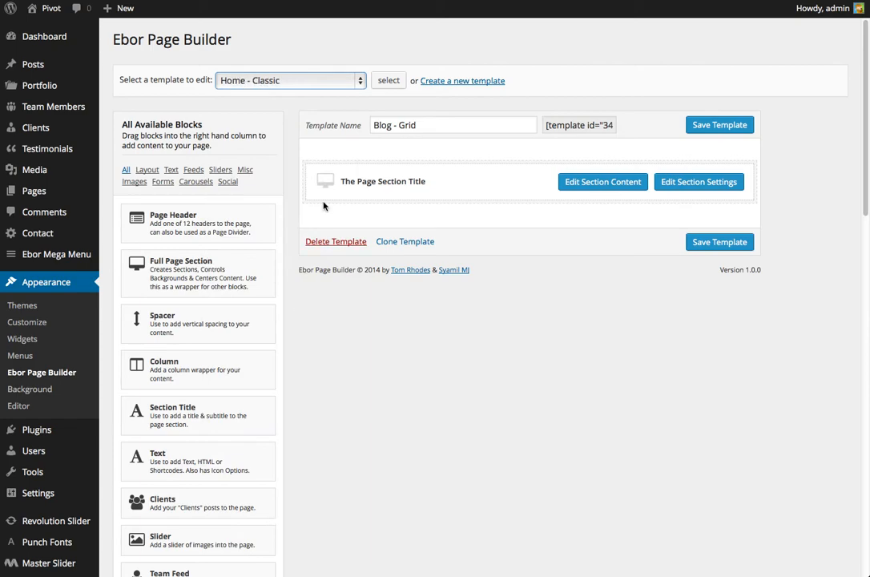
pyautogui.click(384, 88)
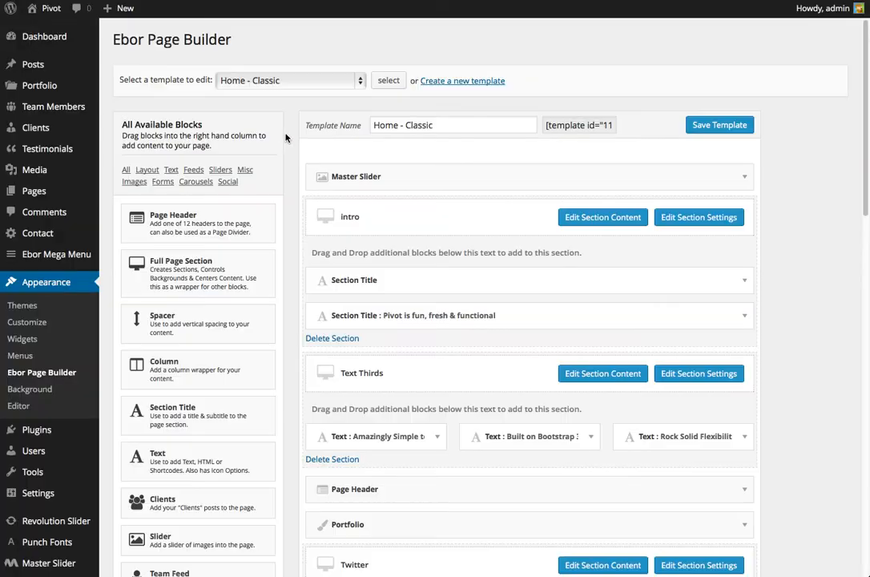
# Step: Look over the blocks of the Home - Classic template, including the content of its intro section
pyautogui.scroll(-1, 259, 120)
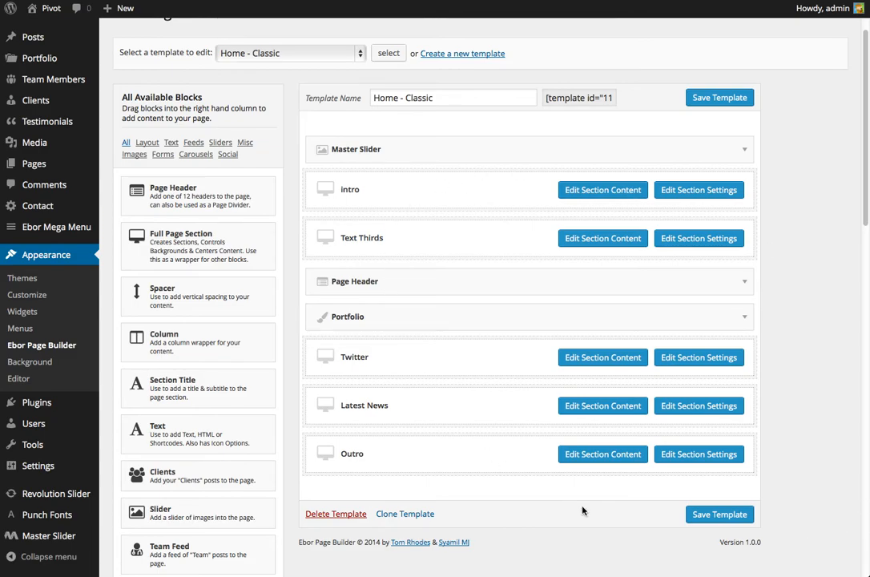
pyautogui.click(613, 189)
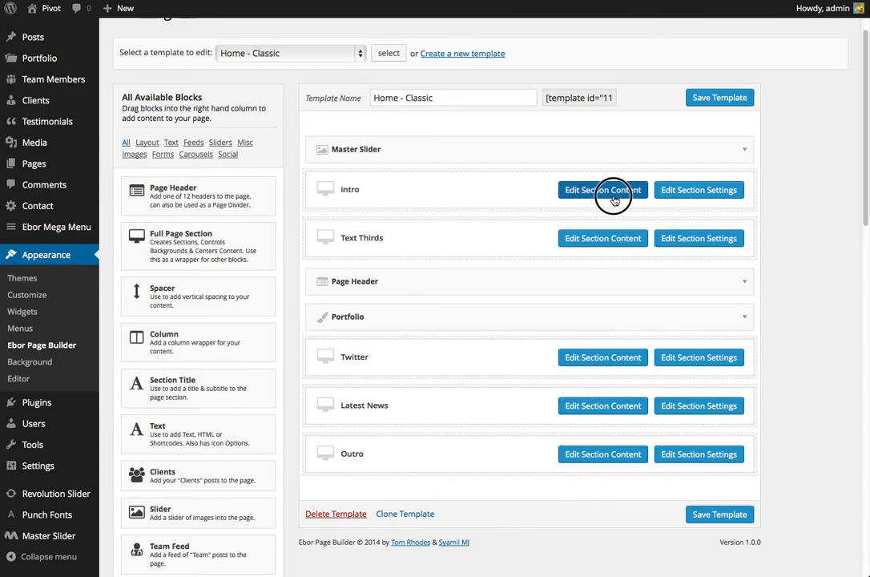
pyautogui.click(613, 192)
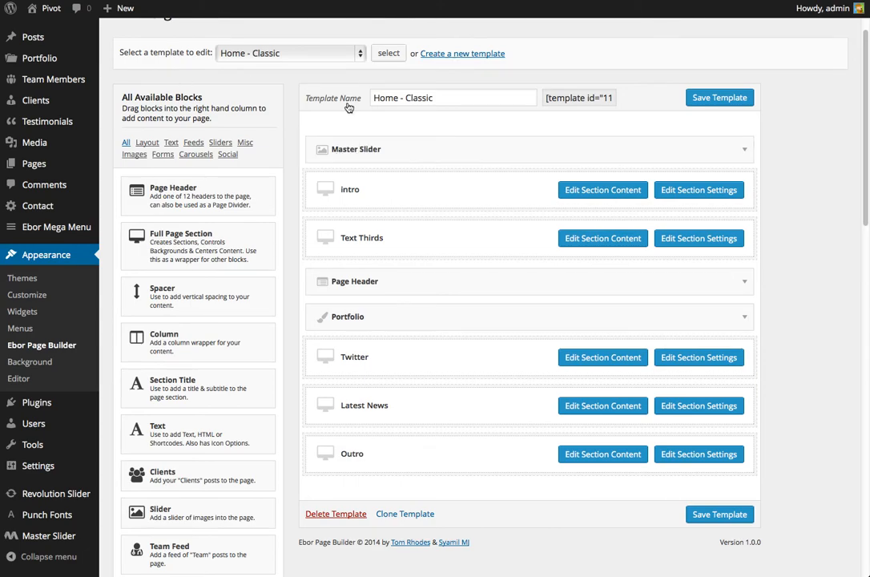
# Step: Set the template's Master Slider block to display the Home Classic slider and save the template
pyautogui.click(744, 150)
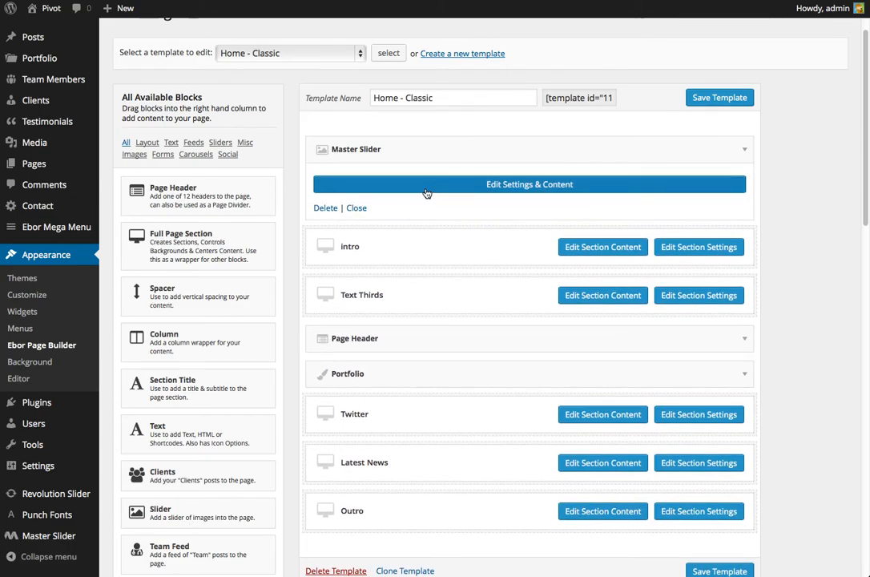
pyautogui.click(428, 193)
pyautogui.click(339, 125)
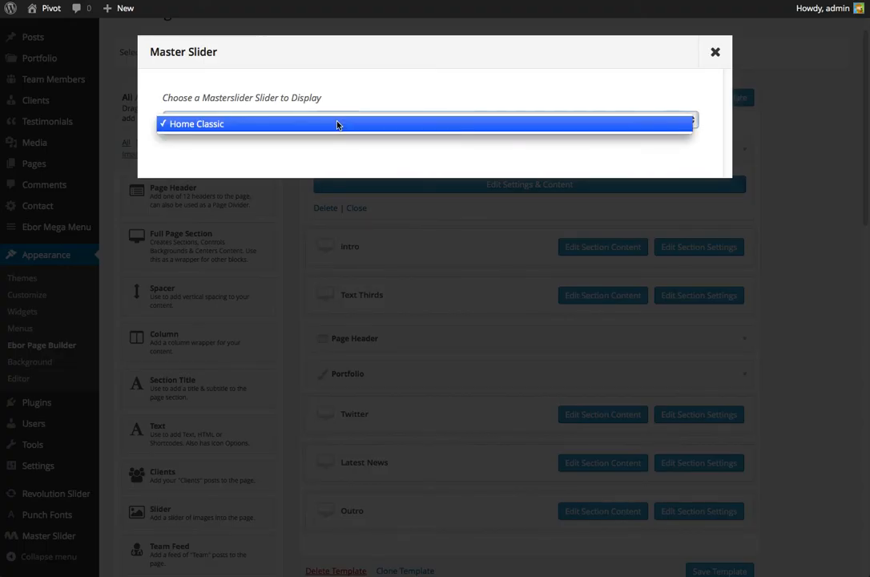
pyautogui.click(198, 129)
pyautogui.click(714, 62)
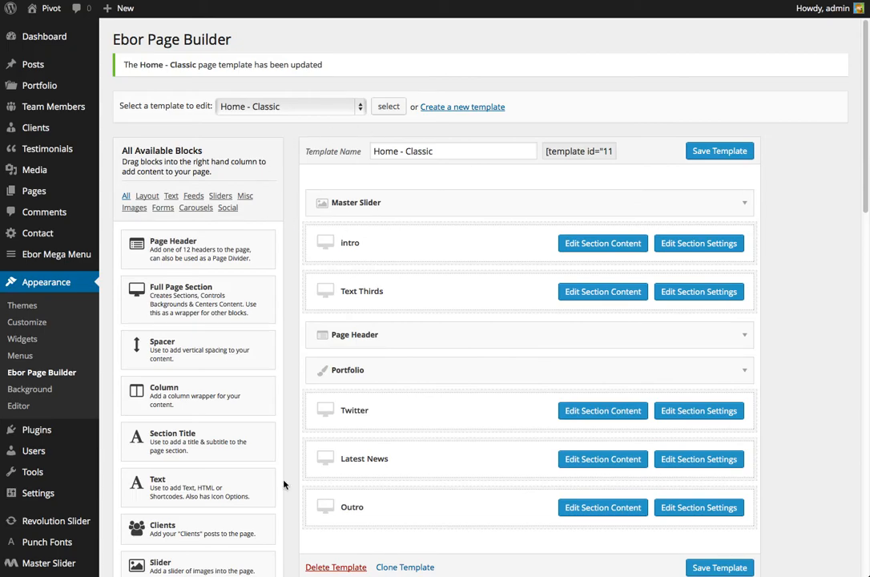
# Step: View the live front page and advance its slider by one slide to check how it displays
pyautogui.click(36, 9)
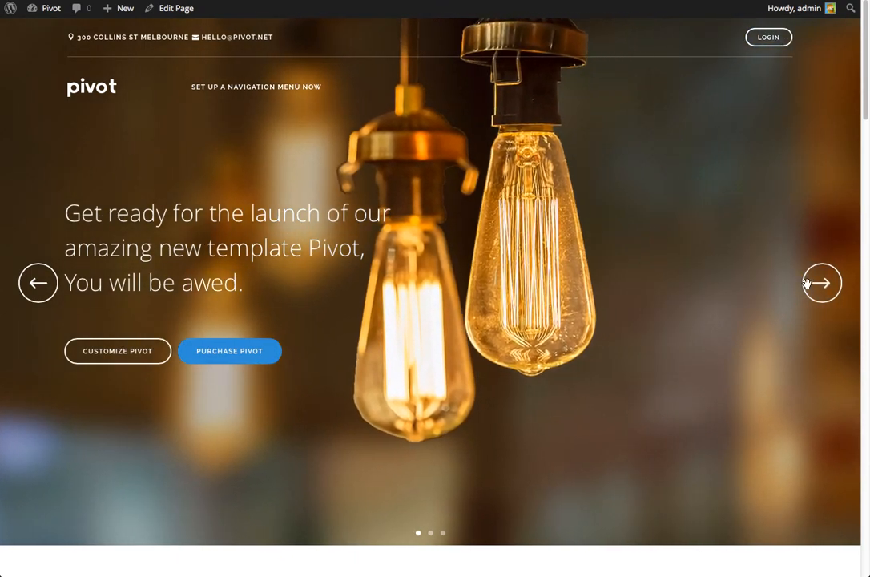
pyautogui.click(806, 282)
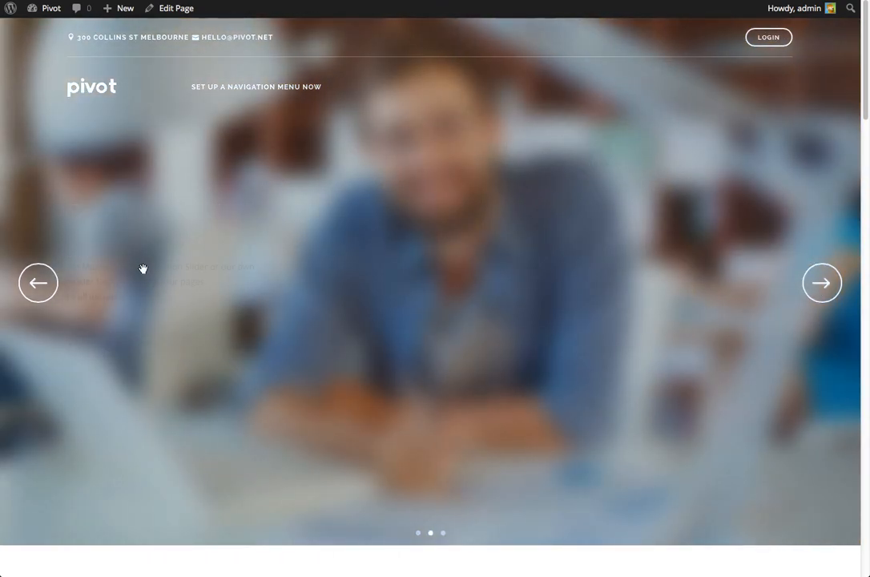
pyautogui.click(47, 14)
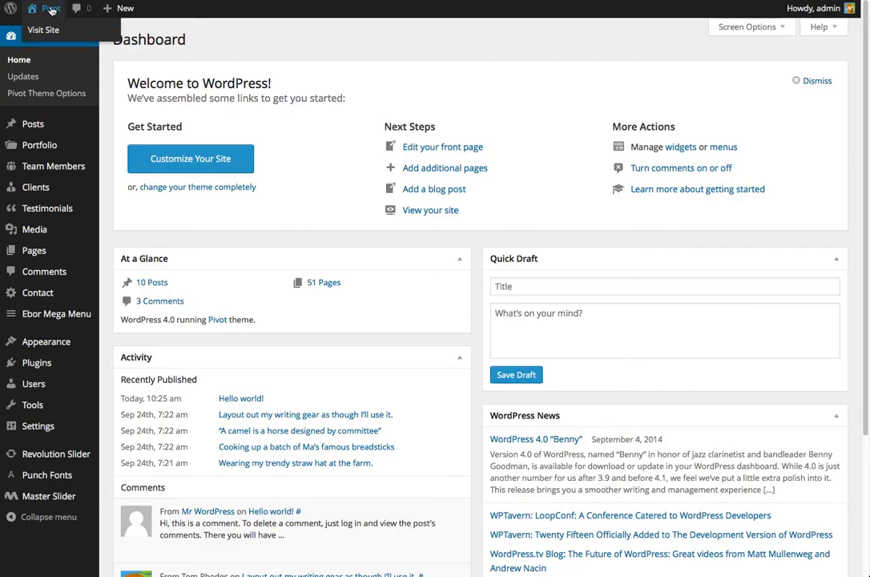
pyautogui.click(51, 10)
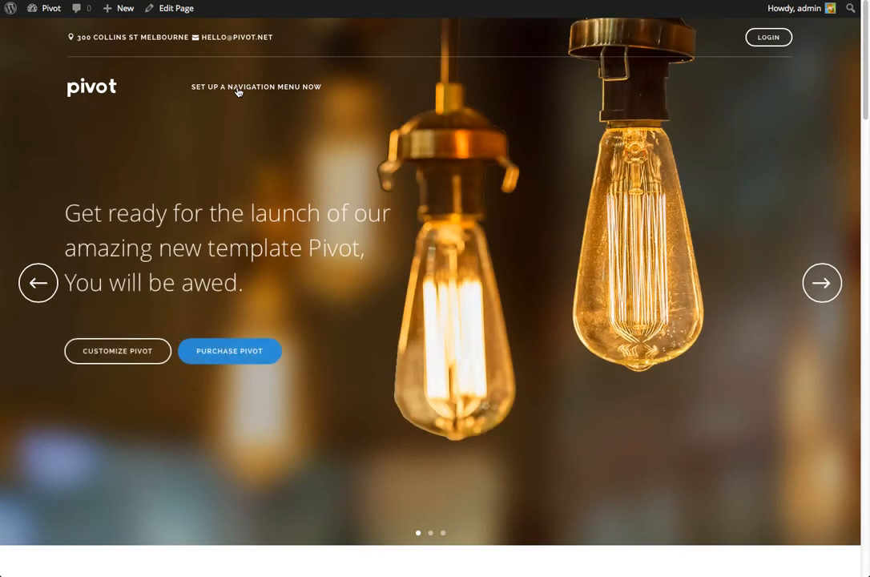
# Step: Open the navigation menu setup from the site's header and load Main Menu for editing
pyautogui.click(238, 89)
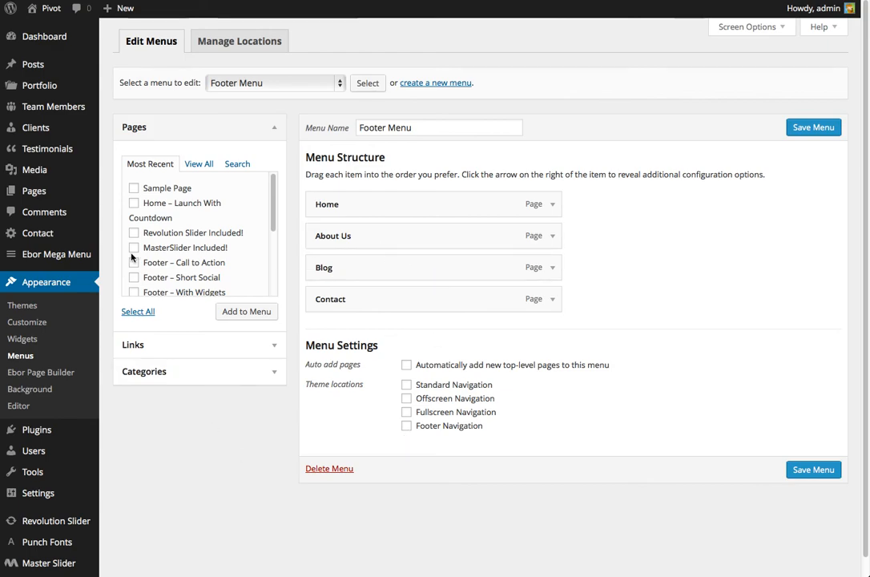
pyautogui.click(290, 91)
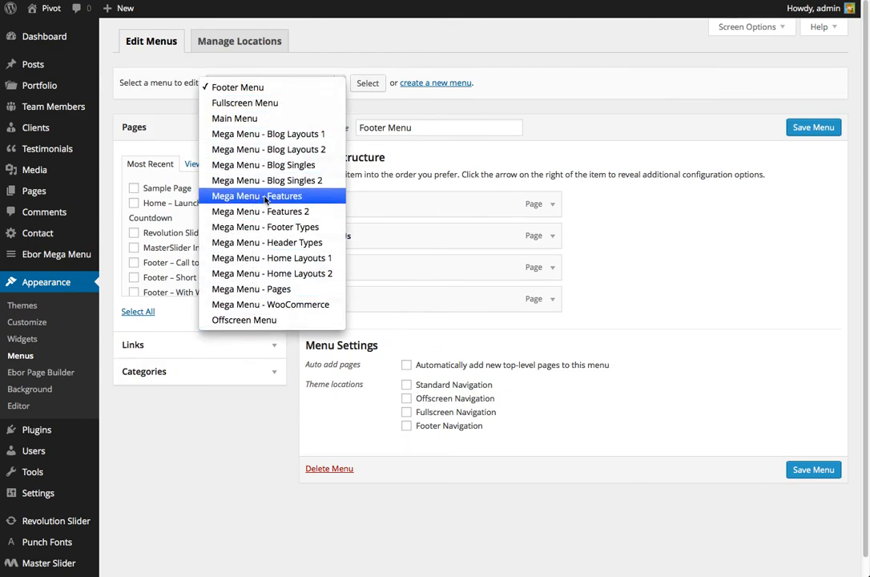
pyautogui.click(242, 435)
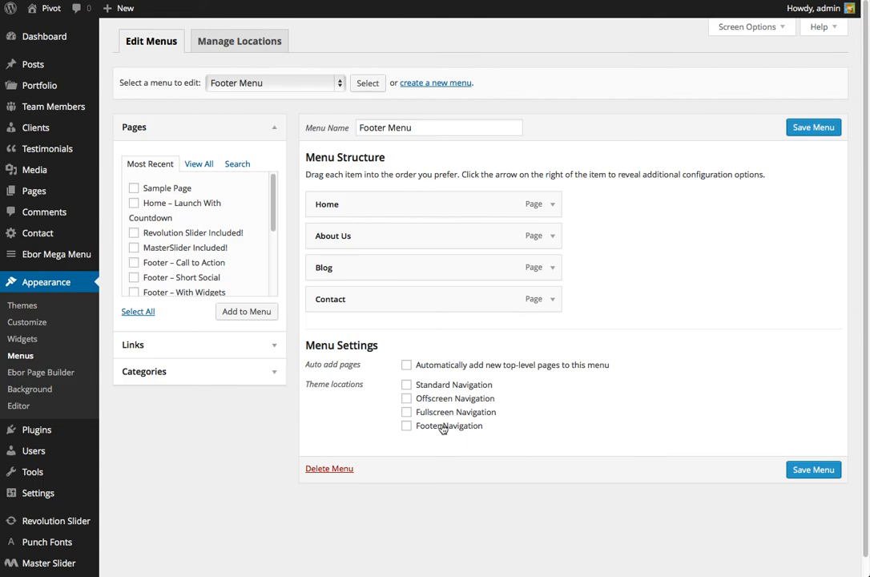
pyautogui.click(305, 86)
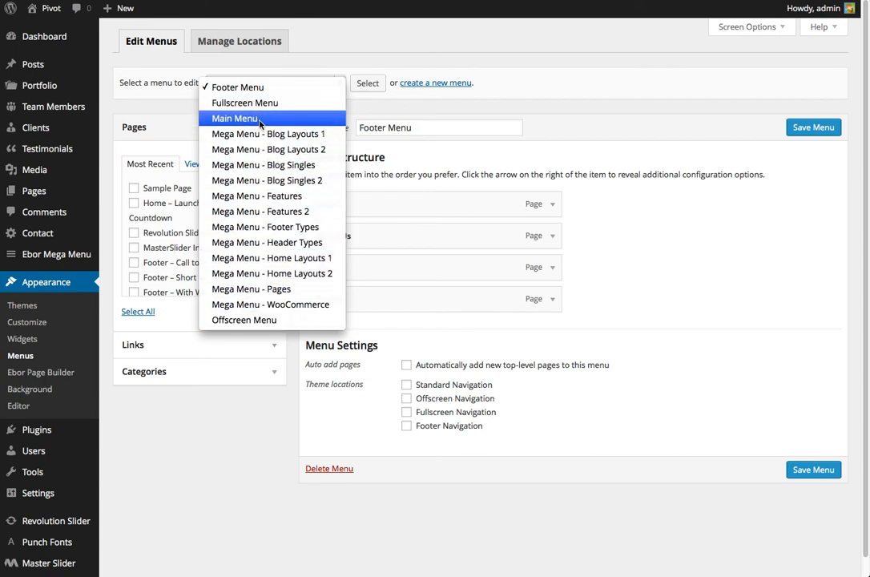
pyautogui.click(222, 117)
pyautogui.click(368, 83)
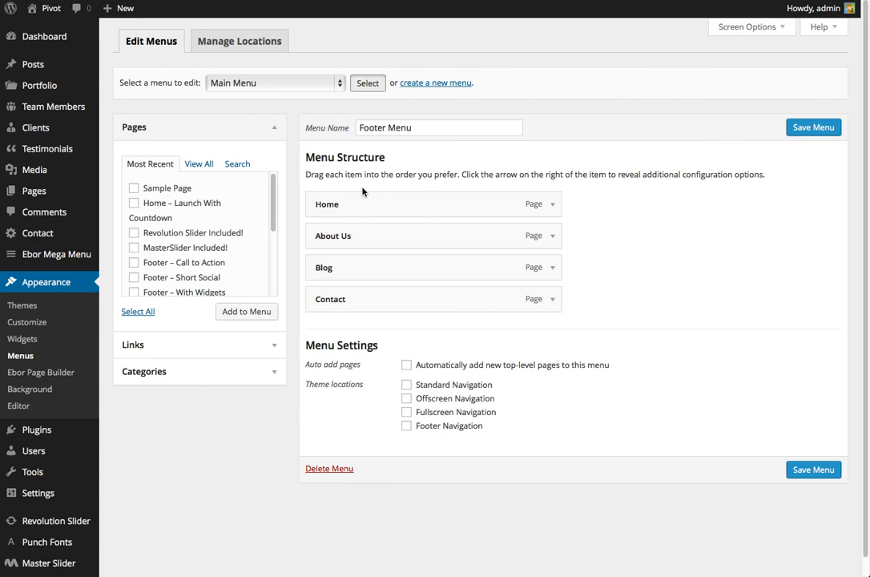
# Step: Assign Main Menu to the Standard Navigation theme location and save the menu
pyautogui.scroll(-5, 504, 264)
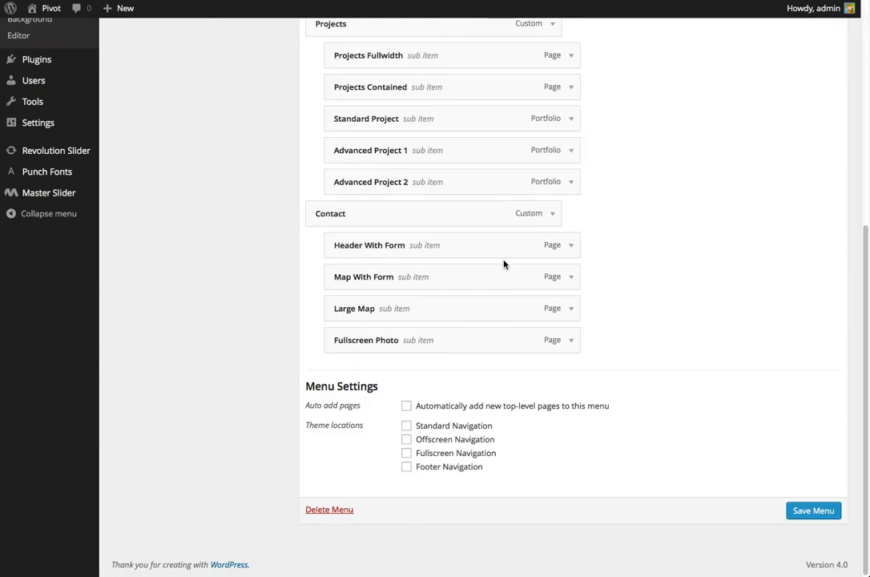
pyautogui.click(443, 427)
pyautogui.click(792, 515)
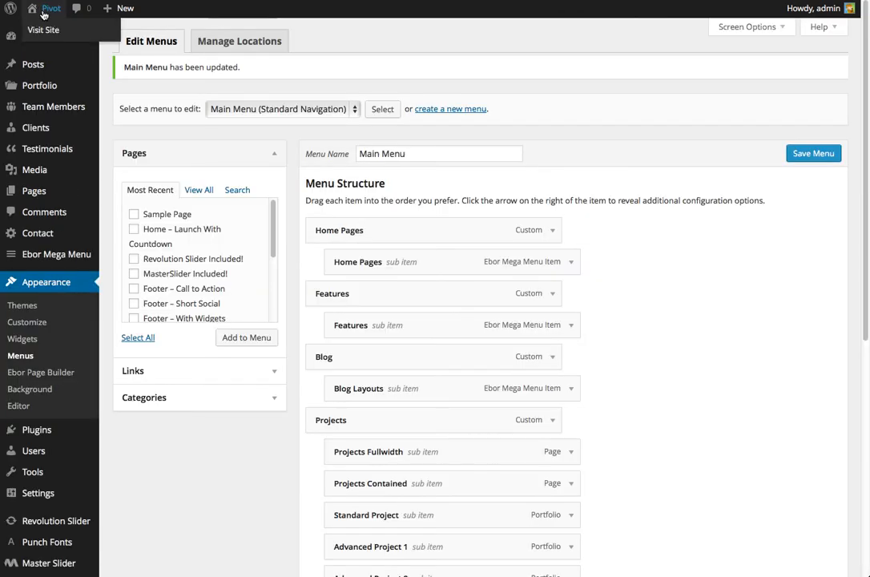
# Step: Open the live front page and examine the header navigation dropdowns and the page sections down to the footer
pyautogui.click(43, 14)
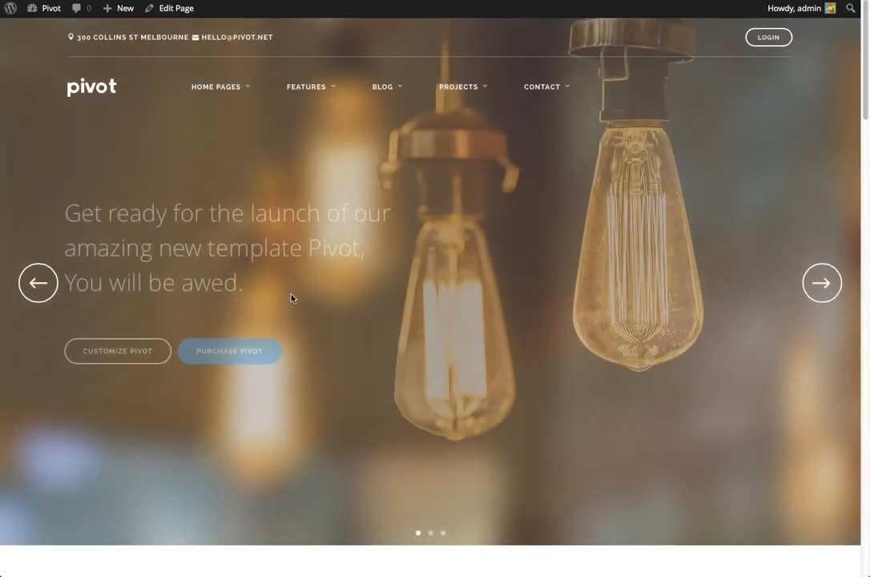
pyautogui.moveTo(201, 99)
pyautogui.moveTo(308, 95)
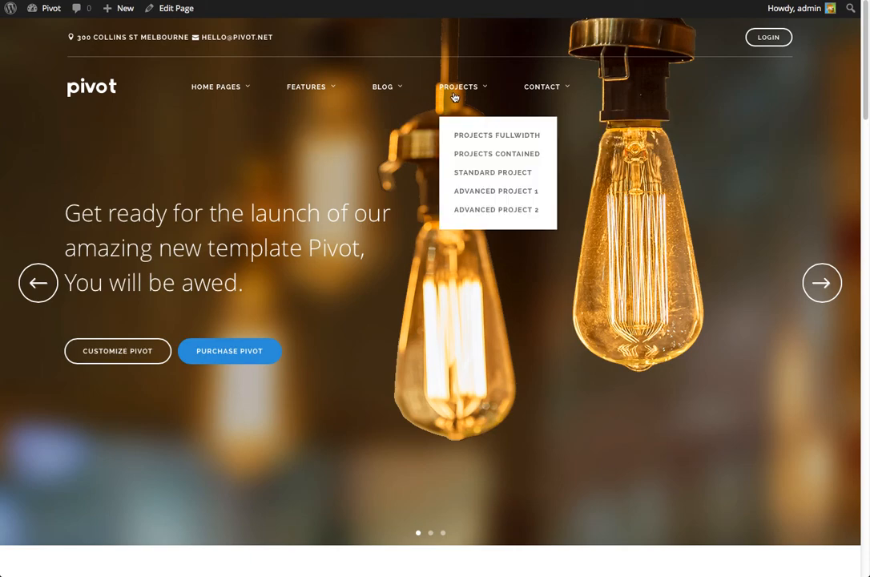
pyautogui.moveTo(218, 82)
pyautogui.scroll(-1, 150, 78)
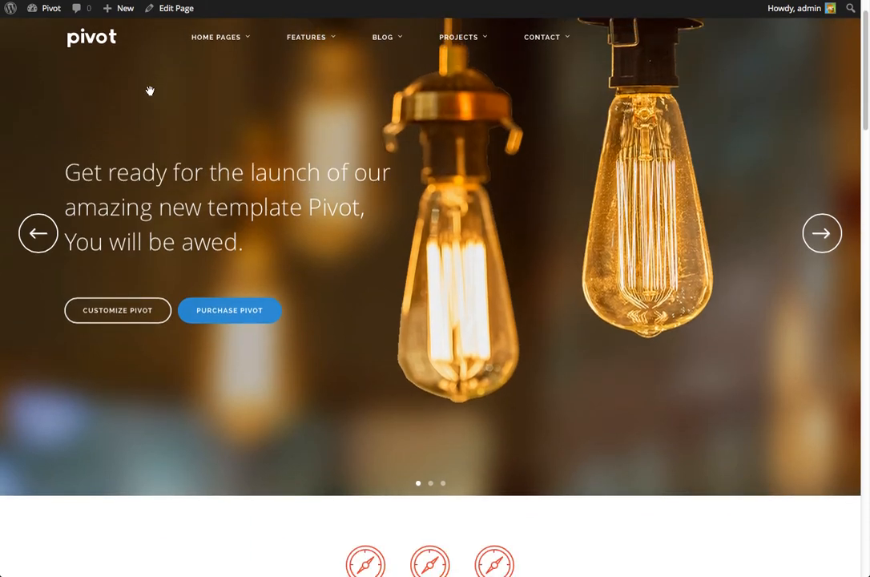
pyautogui.scroll(-10, 149, 116)
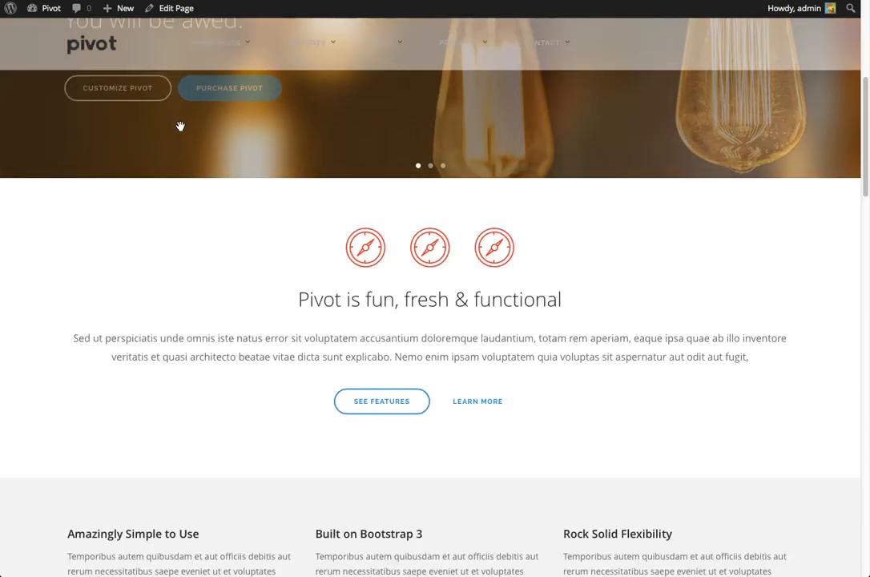
pyautogui.scroll(-15, 200, 144)
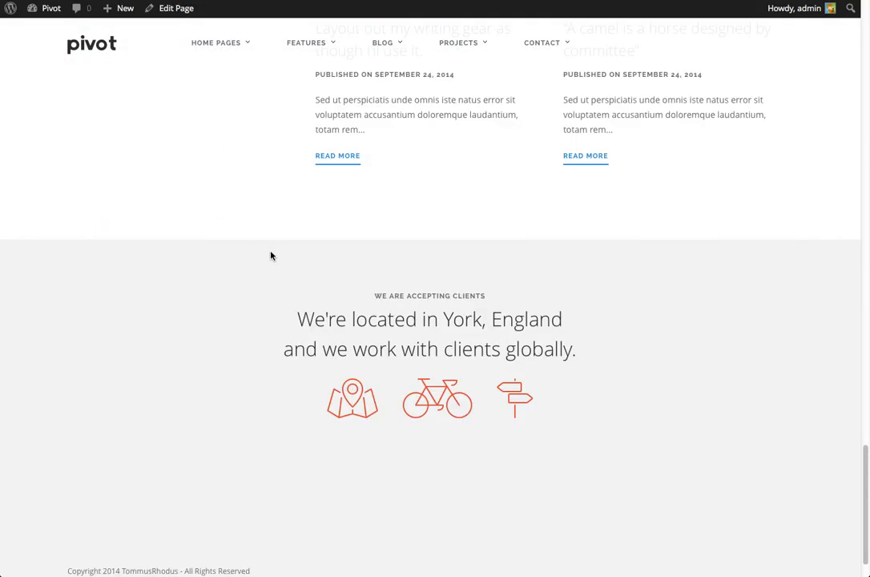
# Step: Recheck the header's mega menu, Projects and Contact dropdowns, and review the front page content below the slider
pyautogui.scroll(20, 281, 175)
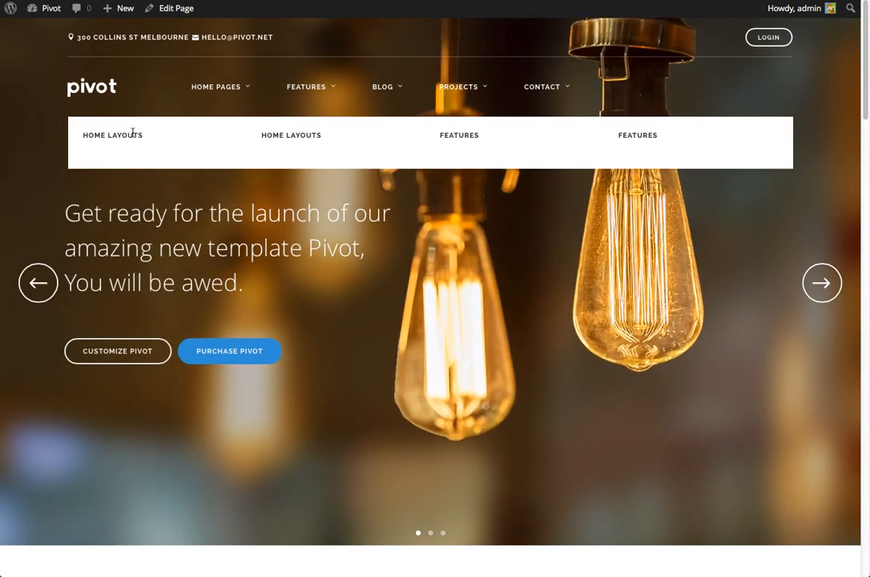
pyautogui.moveTo(462, 93)
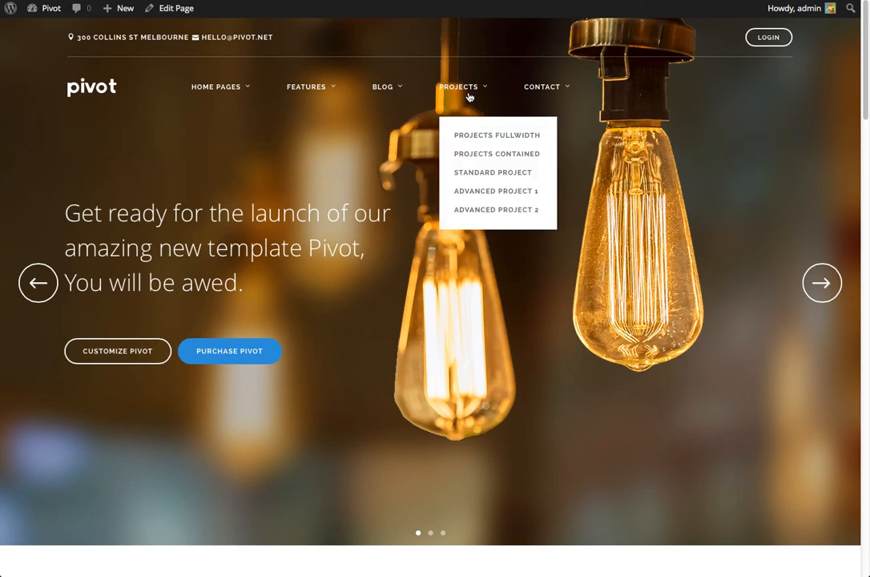
pyautogui.moveTo(552, 94)
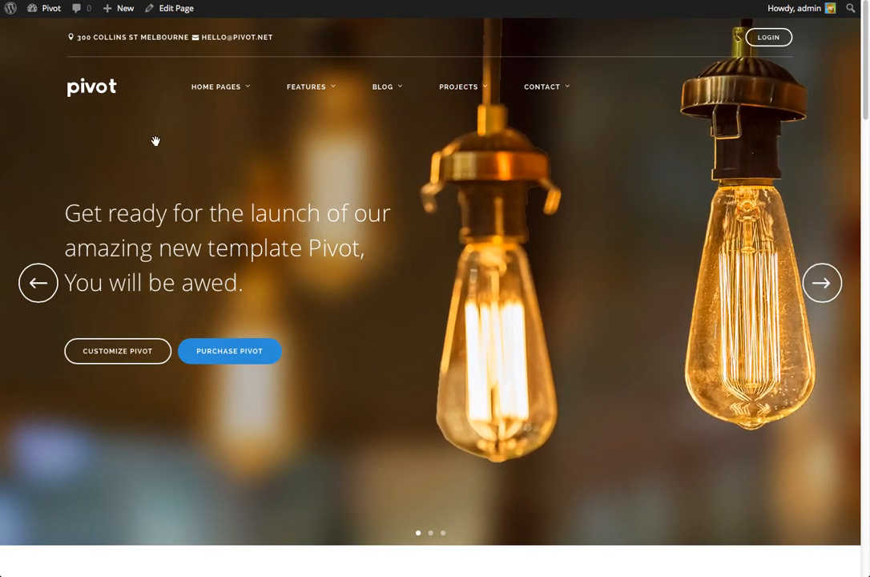
pyautogui.scroll(-4, 439, 305)
pyautogui.scroll(-8, 431, 307)
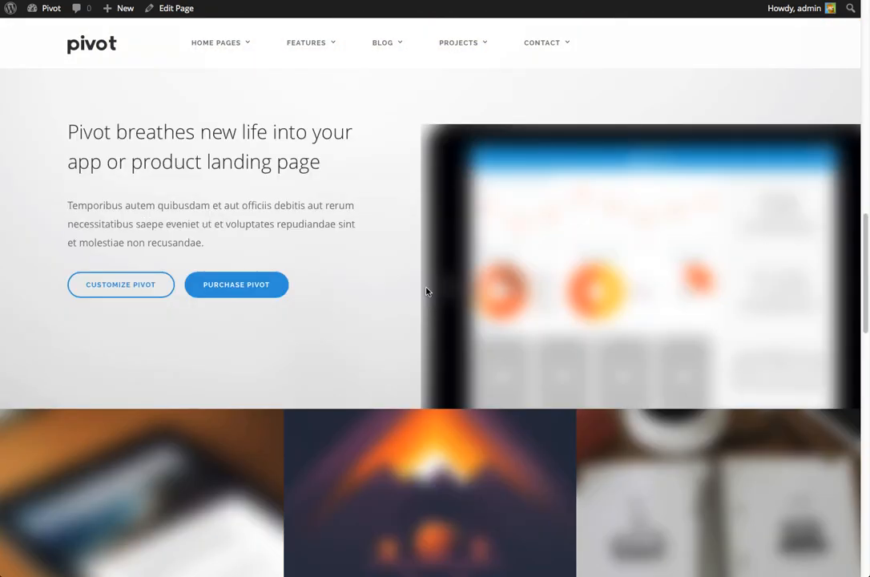